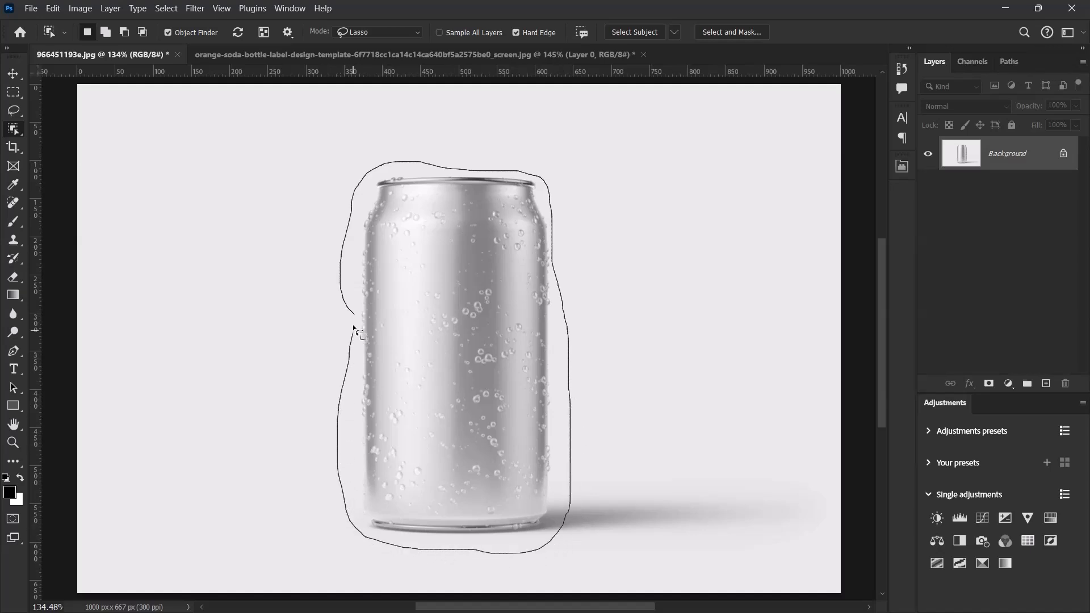
Select the soda can with the Object Selection lasso, copy it to a new layer, and check the cutout with the background hidden
{"action": "left_click_drag", "start_coordinate": [339, 360], "coordinate": [348, 347]}
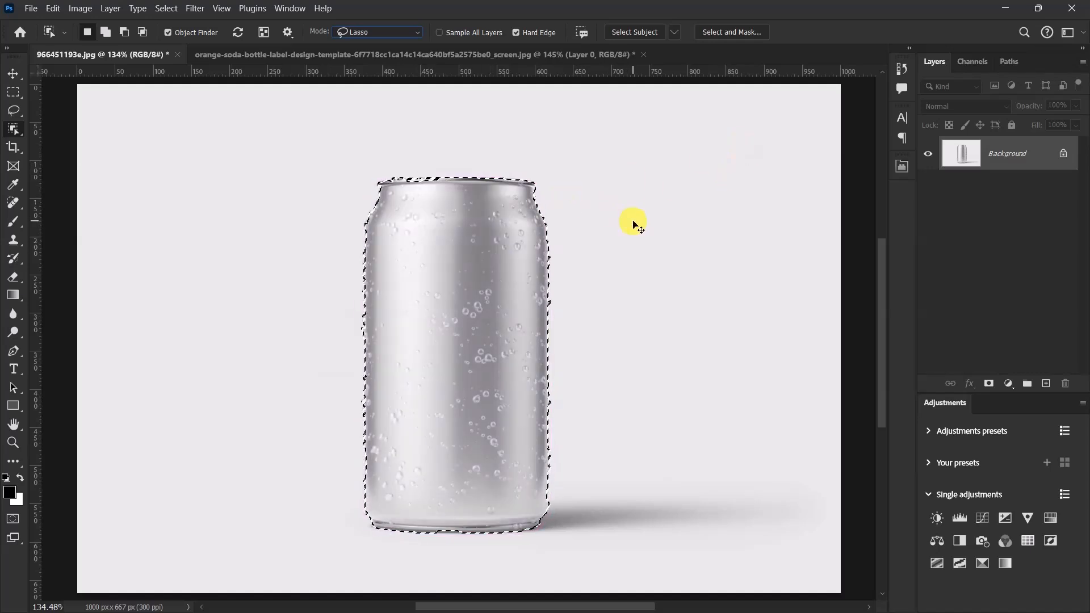
{"action": "key", "text": "ctrl+j"}
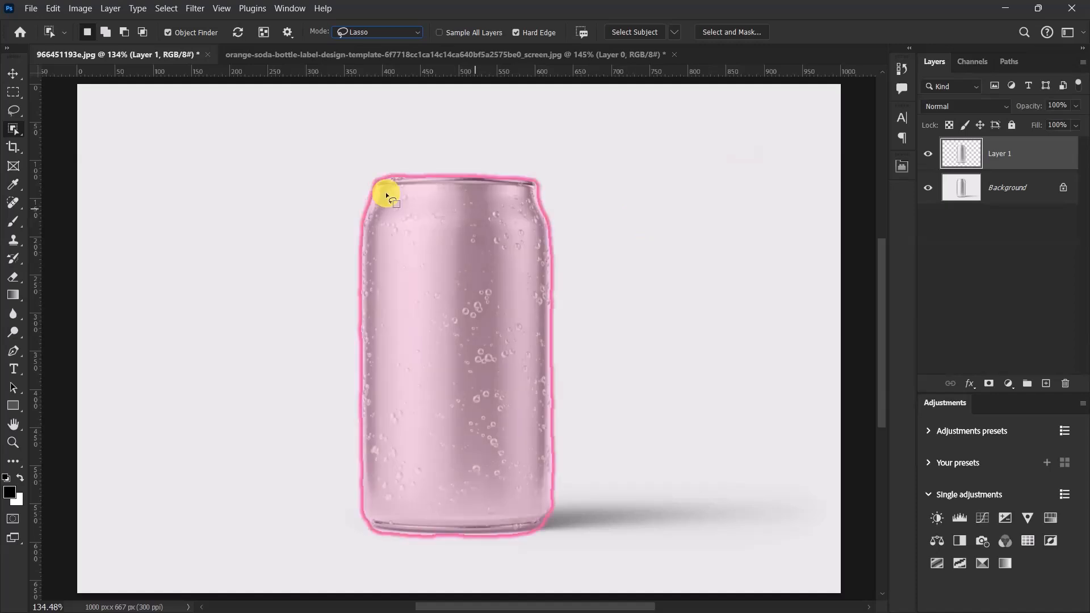
{"action": "left_click", "coordinate": [14, 73]}
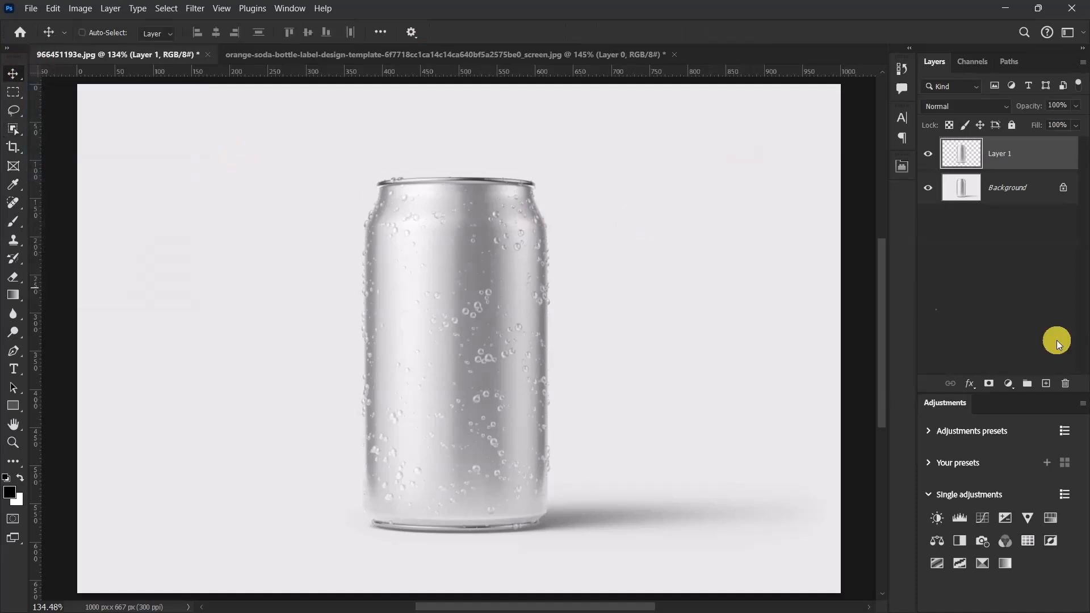
{"action": "left_click", "coordinate": [928, 188]}
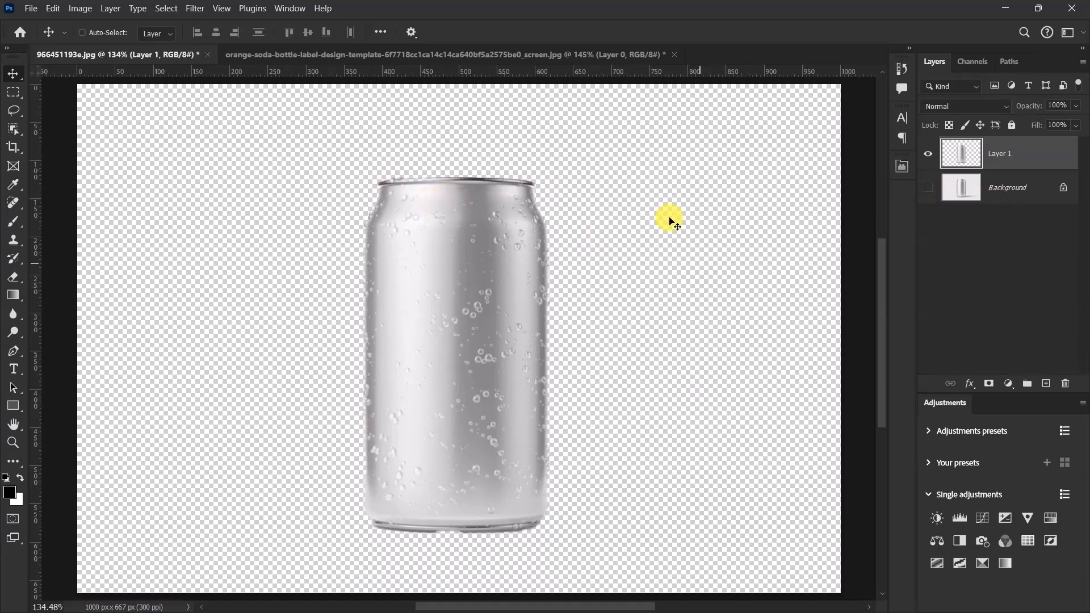
{"action": "left_click", "coordinate": [928, 188]}
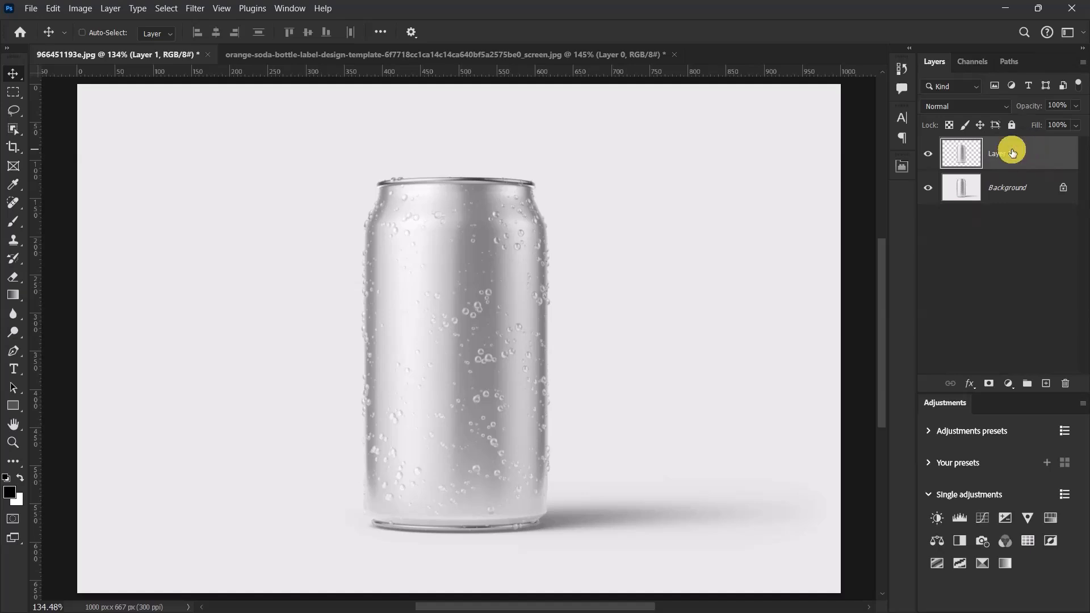
Duplicate the can cutout layer, hide the upper copy, and make the lower copy active
{"action": "key", "text": "ctrl+j"}
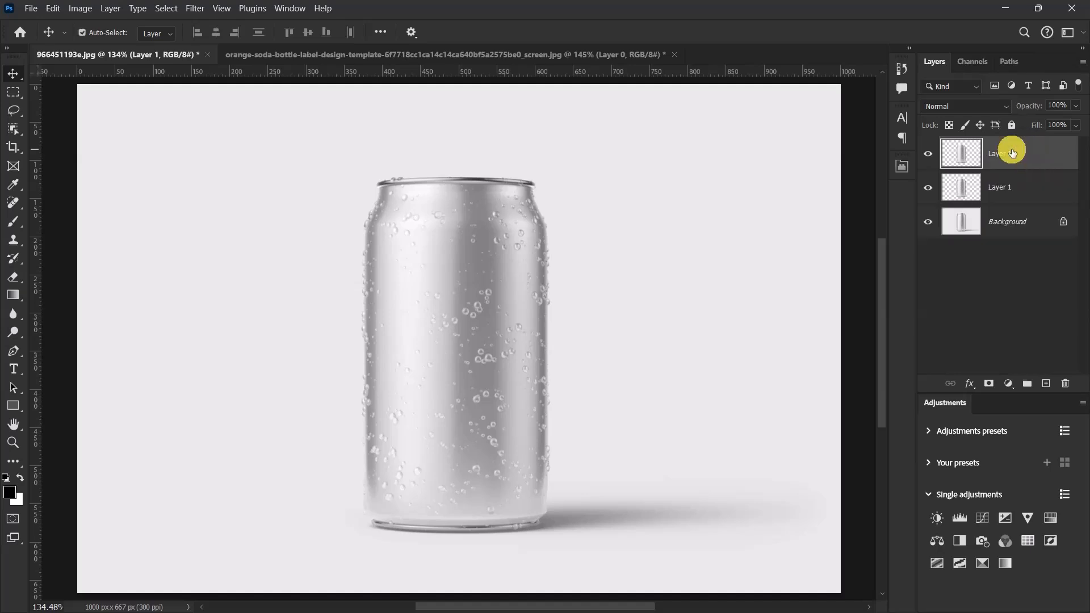
{"action": "left_click", "coordinate": [927, 156]}
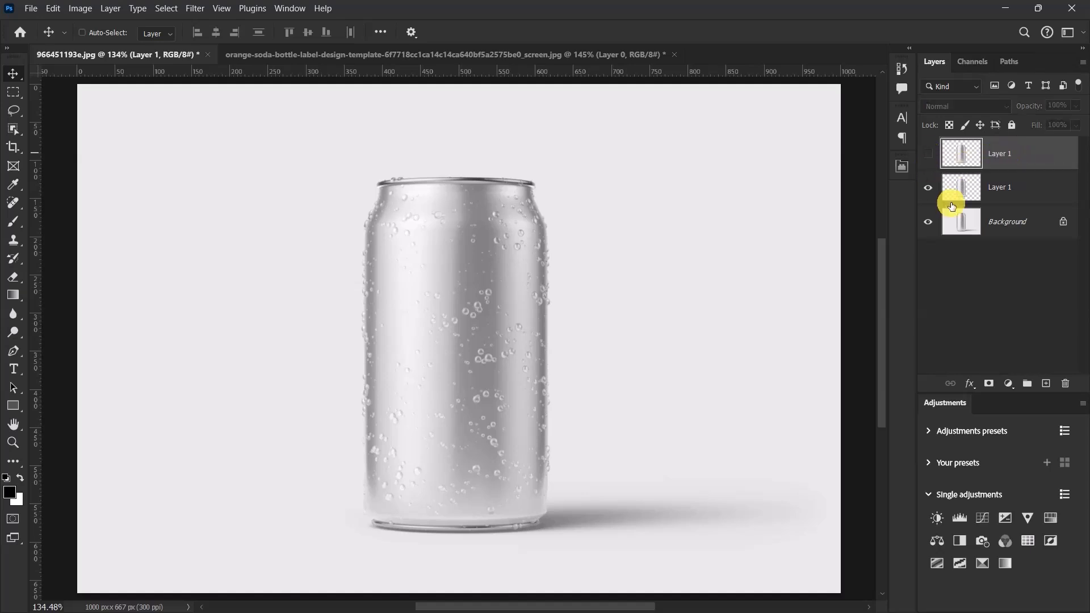
{"action": "left_click", "coordinate": [1007, 190]}
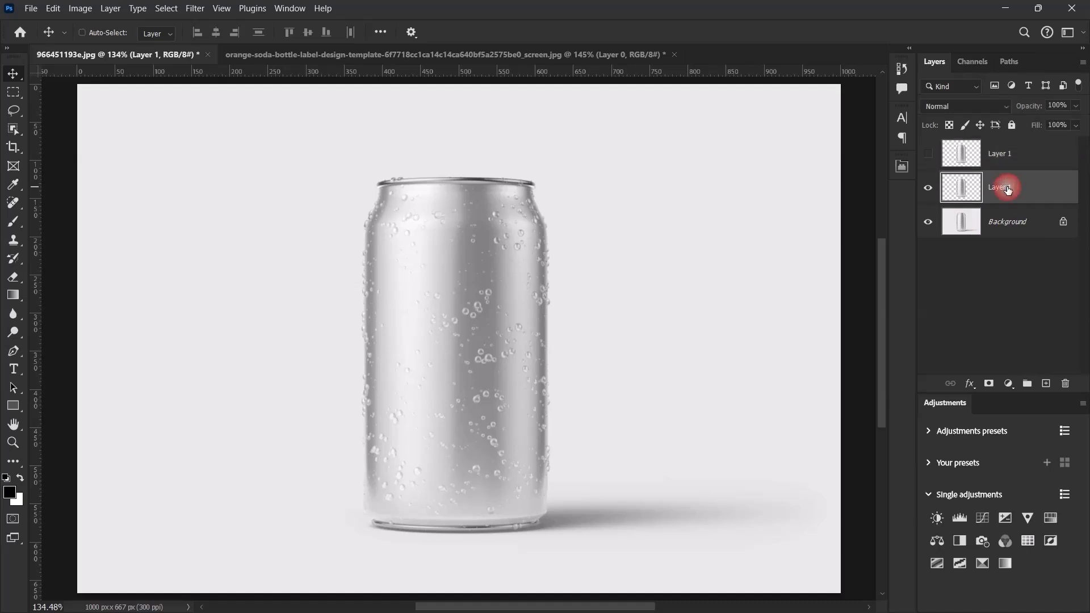
Copy the orange soda label artwork into the can document between the two can layers and lower its opacity to 27%
{"action": "left_click", "coordinate": [509, 56]}
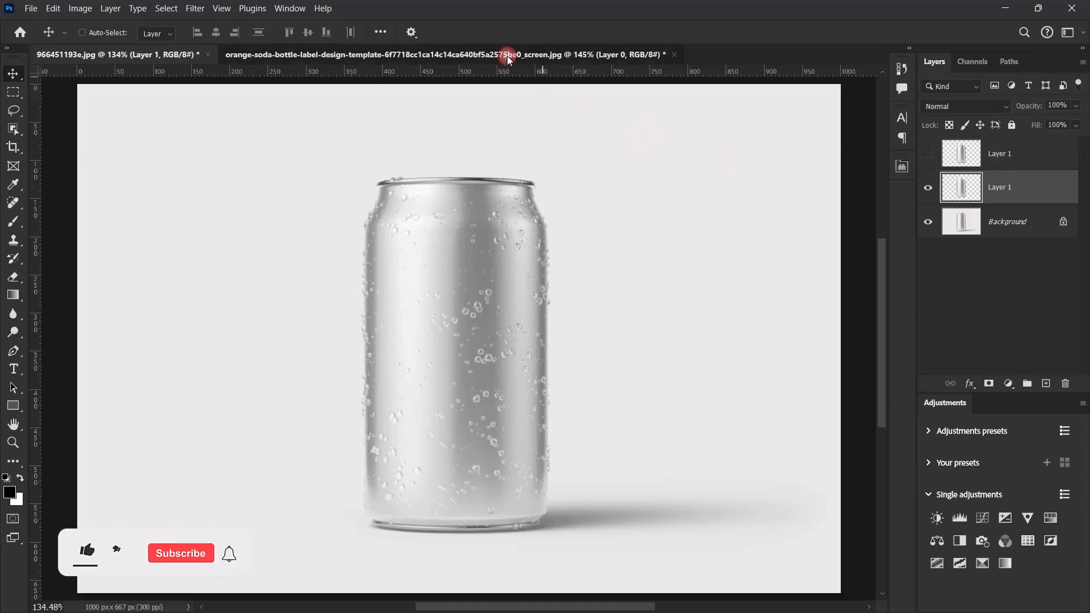
{"action": "key", "text": "ctrl"}
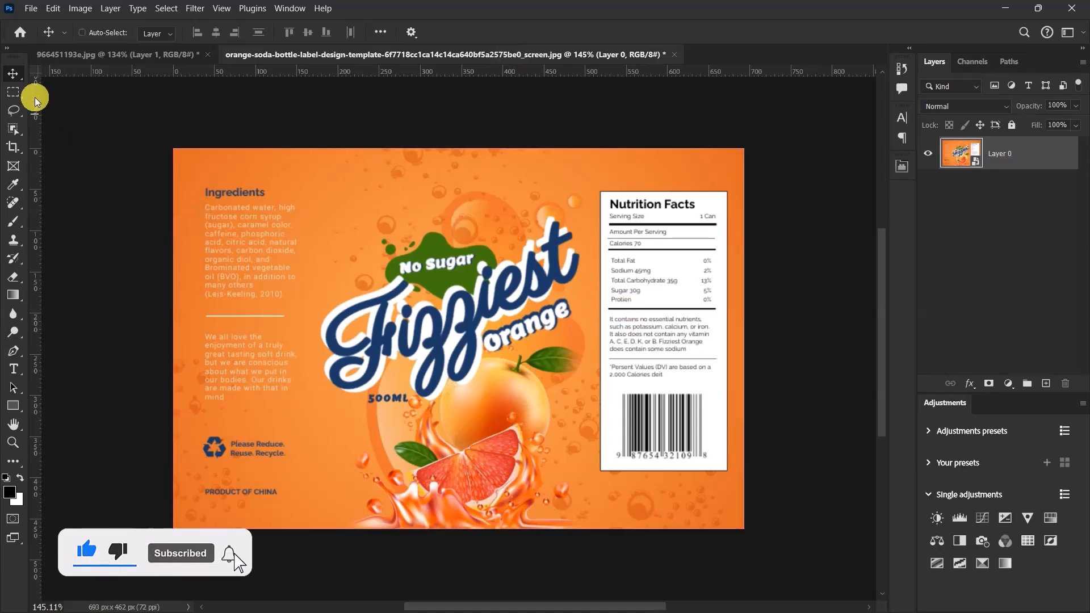
{"action": "left_click", "coordinate": [85, 54]}
{"action": "key", "text": "ctrl"}
{"action": "key", "text": "ctrl+v"}
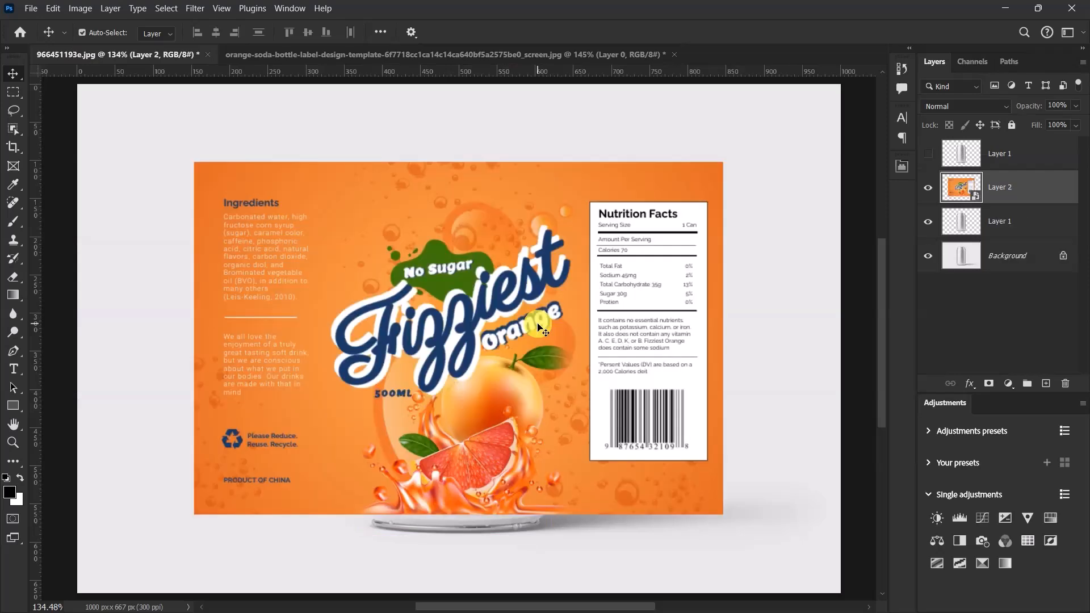
{"action": "left_click_drag", "start_coordinate": [1034, 107], "coordinate": [981, 107]}
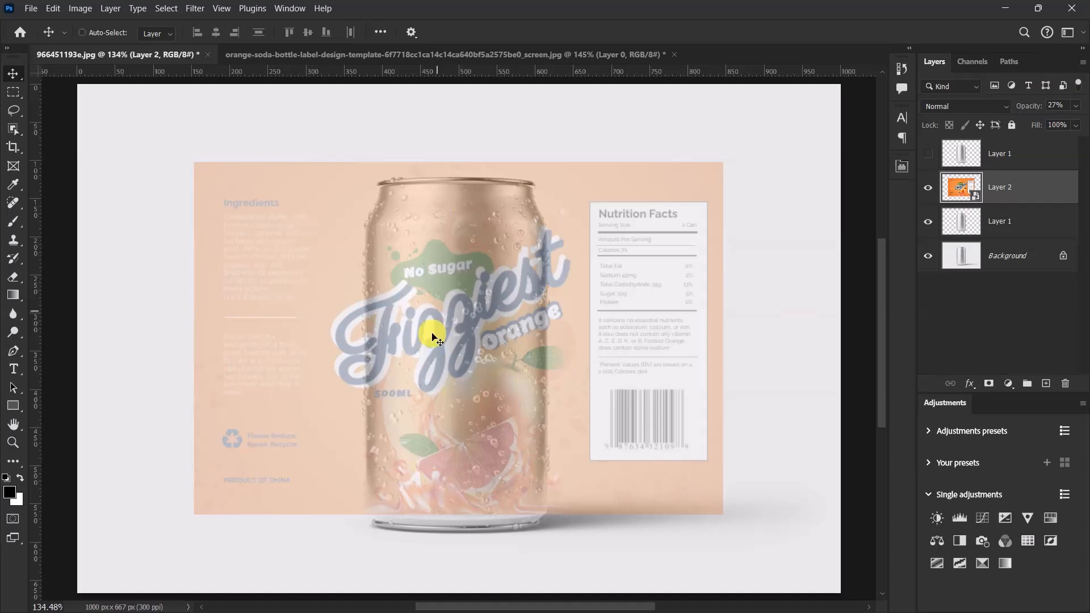
Scale the label artwork proportionally to 22.78% so its upper edge meets the can's top rim
{"action": "scroll", "coordinate": [508, 267], "scroll_direction": "down", "scroll_amount": 2}
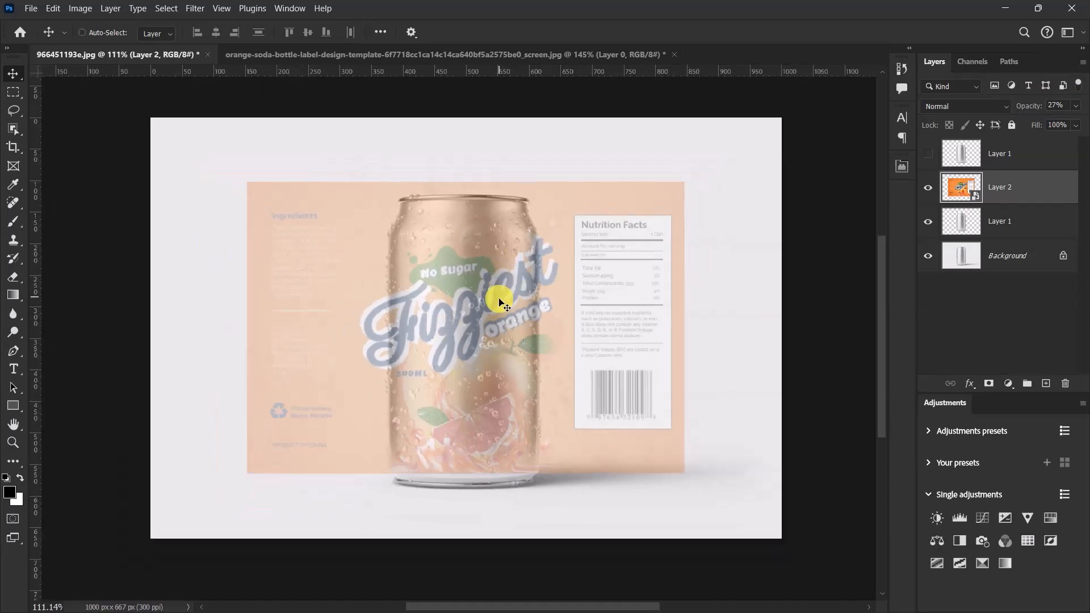
{"action": "scroll", "coordinate": [494, 250], "scroll_direction": "down", "scroll_amount": 3}
{"action": "scroll", "coordinate": [494, 299], "scroll_direction": "up", "scroll_amount": 3}
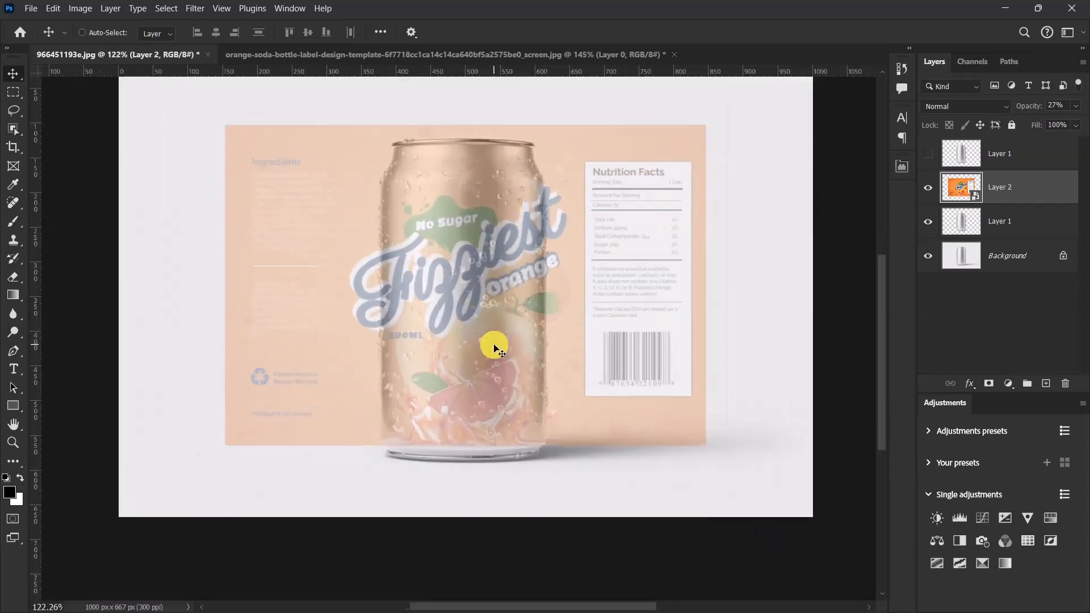
{"action": "scroll", "coordinate": [467, 177], "scroll_direction": "down", "scroll_amount": 4}
{"action": "scroll", "coordinate": [495, 171], "scroll_direction": "up", "scroll_amount": 4}
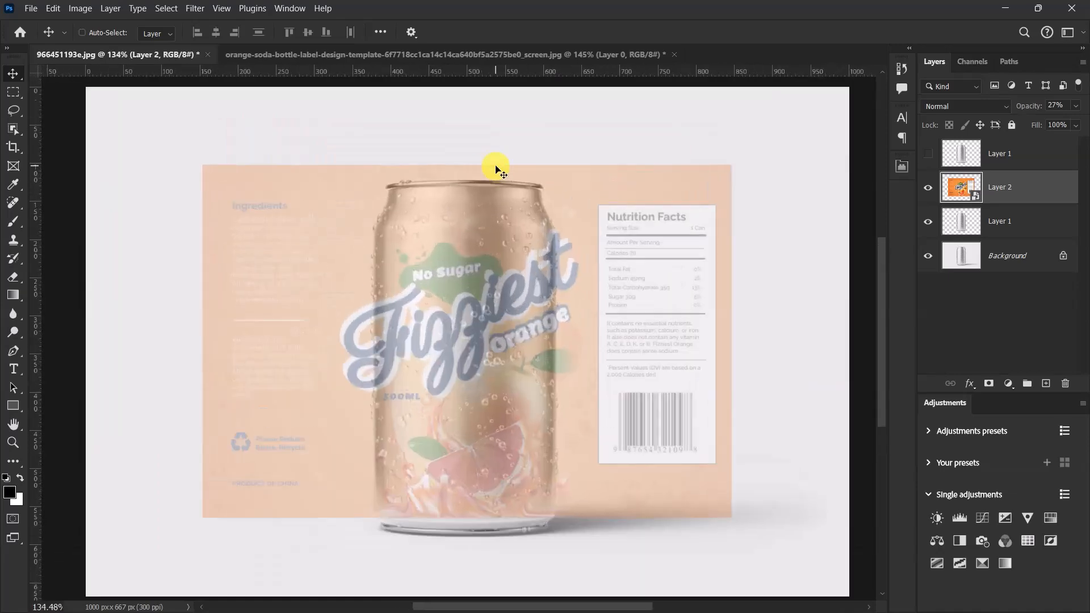
{"action": "key", "text": "ctrl+t"}
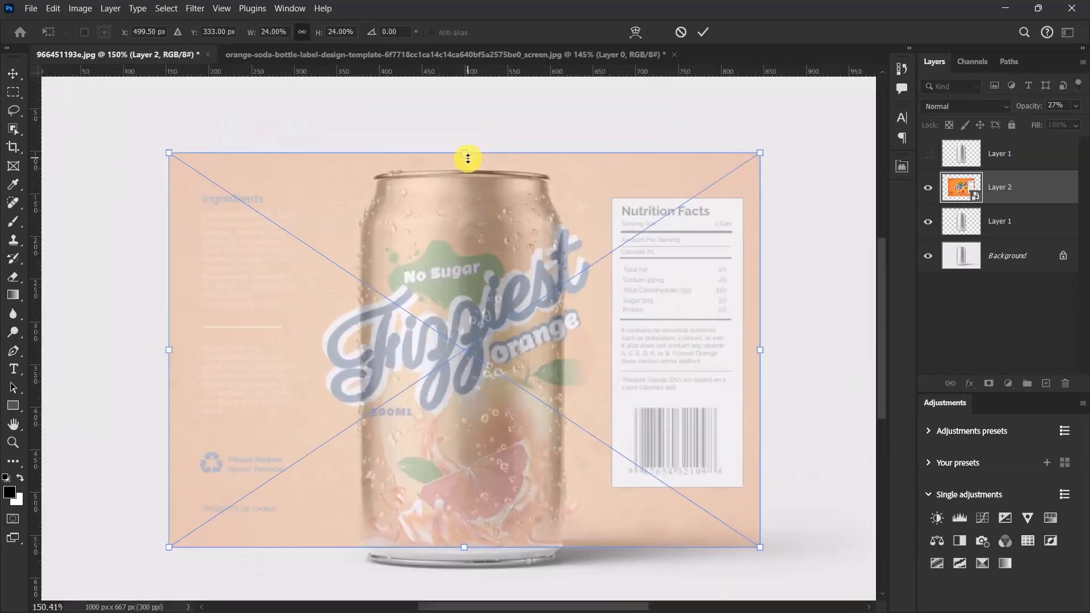
{"action": "scroll", "coordinate": [465, 153], "scroll_direction": "up", "scroll_amount": 5}
{"action": "left_click_drag", "start_coordinate": [462, 141], "coordinate": [464, 195]}
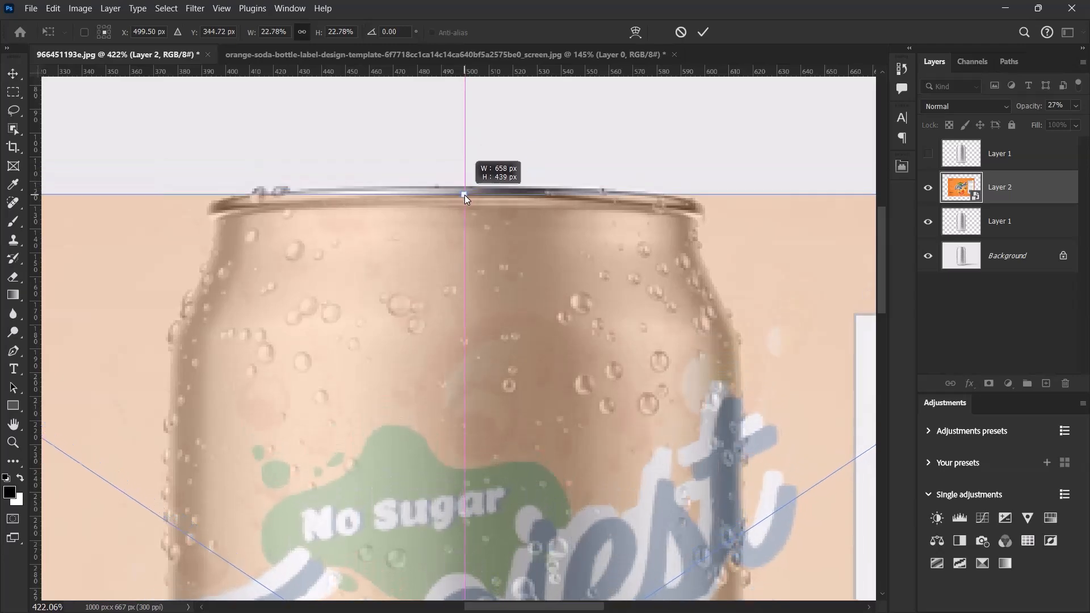
Extend the label artwork's lower edge to the can's base, scaling it to 23.55%, and apply the transform
{"action": "scroll", "coordinate": [491, 153], "scroll_direction": "down", "scroll_amount": 6}
{"action": "scroll", "coordinate": [508, 358], "scroll_direction": "up", "scroll_amount": 6}
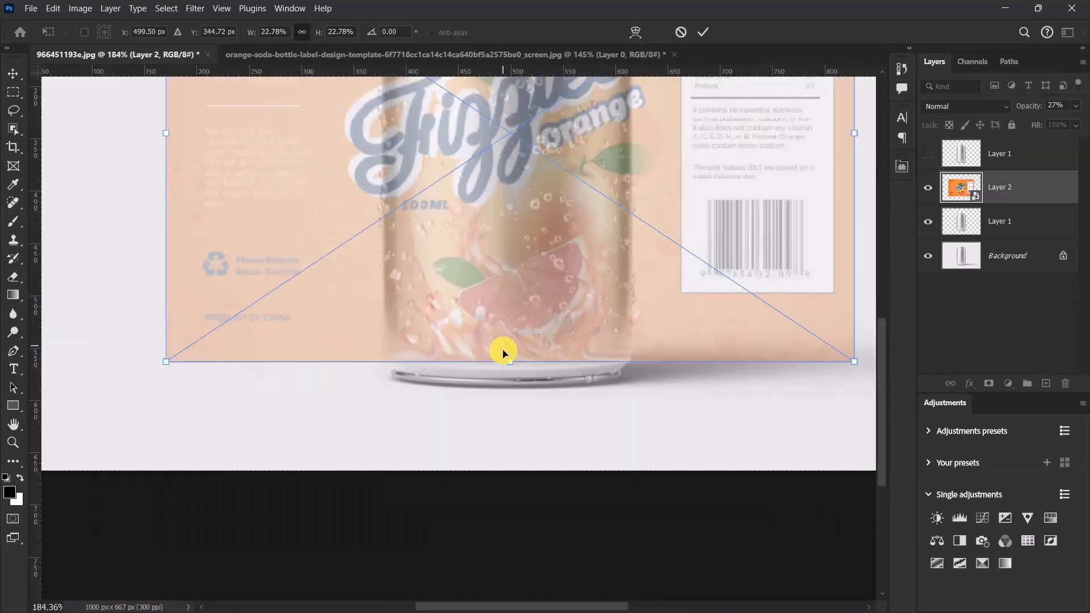
{"action": "scroll", "coordinate": [516, 369], "scroll_direction": "up", "scroll_amount": 2}
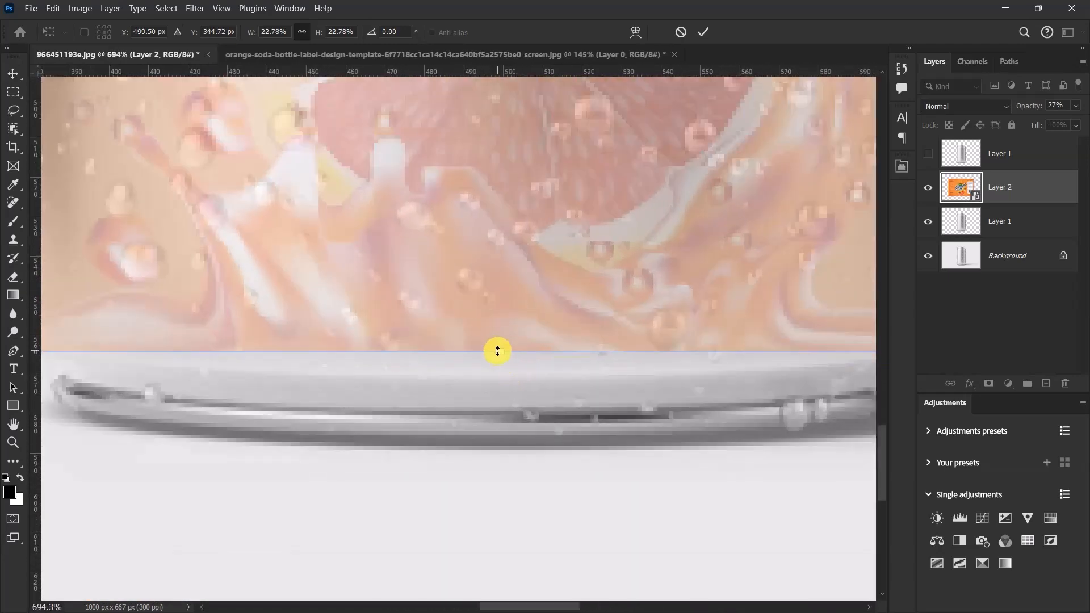
{"action": "left_click_drag", "start_coordinate": [504, 355], "coordinate": [515, 413]}
{"action": "scroll", "coordinate": [497, 384], "scroll_direction": "down", "scroll_amount": 4}
{"action": "scroll", "coordinate": [498, 369], "scroll_direction": "down", "scroll_amount": 3}
{"action": "scroll", "coordinate": [499, 227], "scroll_direction": "up", "scroll_amount": 2}
{"action": "scroll", "coordinate": [494, 209], "scroll_direction": "down", "scroll_amount": 2}
{"action": "scroll", "coordinate": [505, 255], "scroll_direction": "up", "scroll_amount": 2}
{"action": "scroll", "coordinate": [507, 265], "scroll_direction": "down", "scroll_amount": 1}
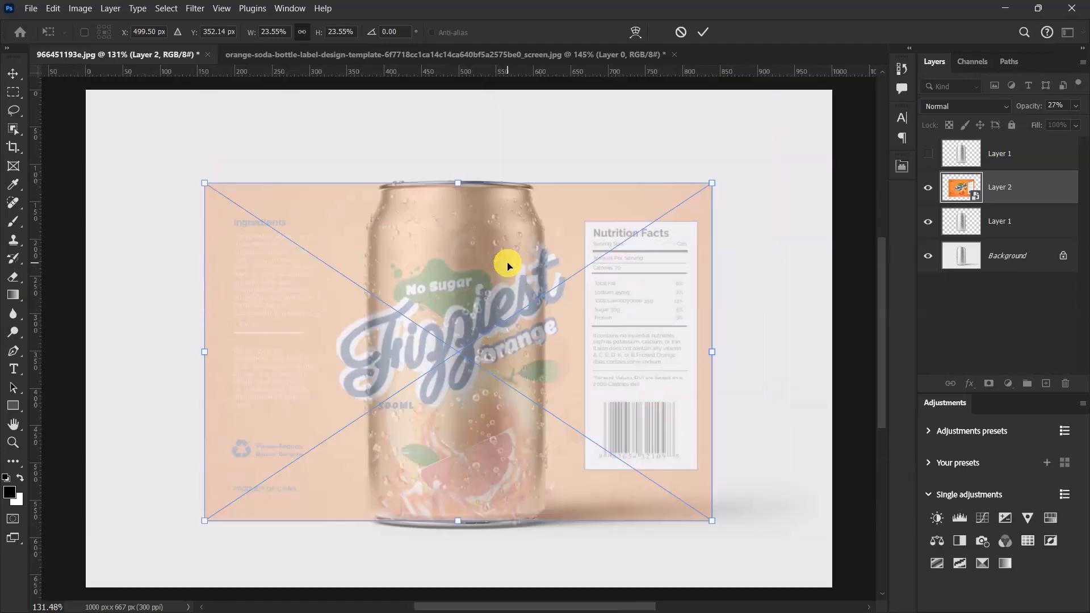
{"action": "key", "text": "Return"}
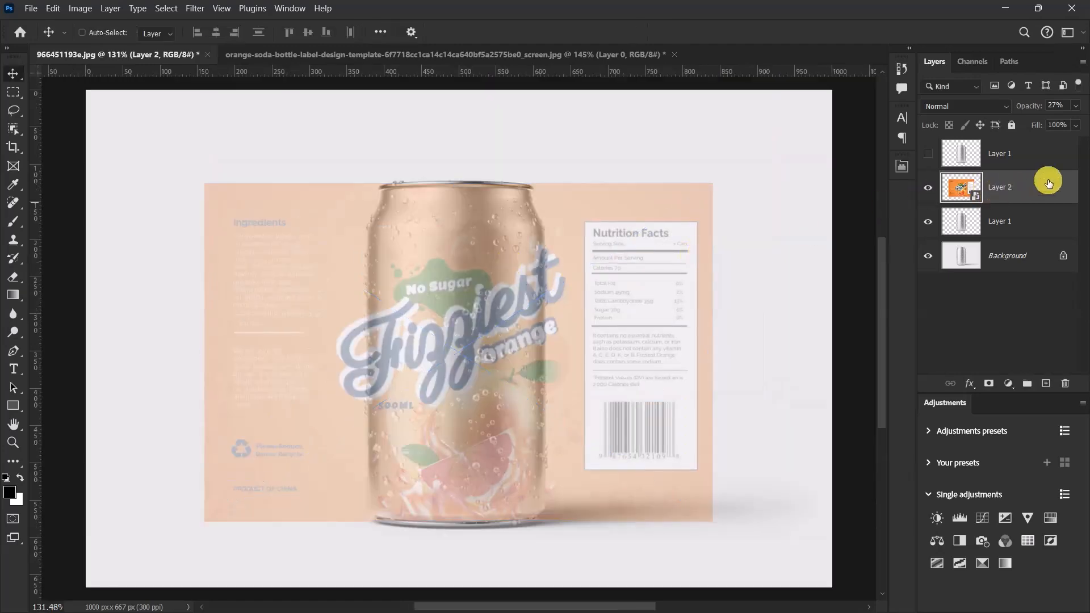
Clip the label artwork to the can layer beneath it and restore its opacity to 100%
{"action": "right_click", "coordinate": [1025, 186]}
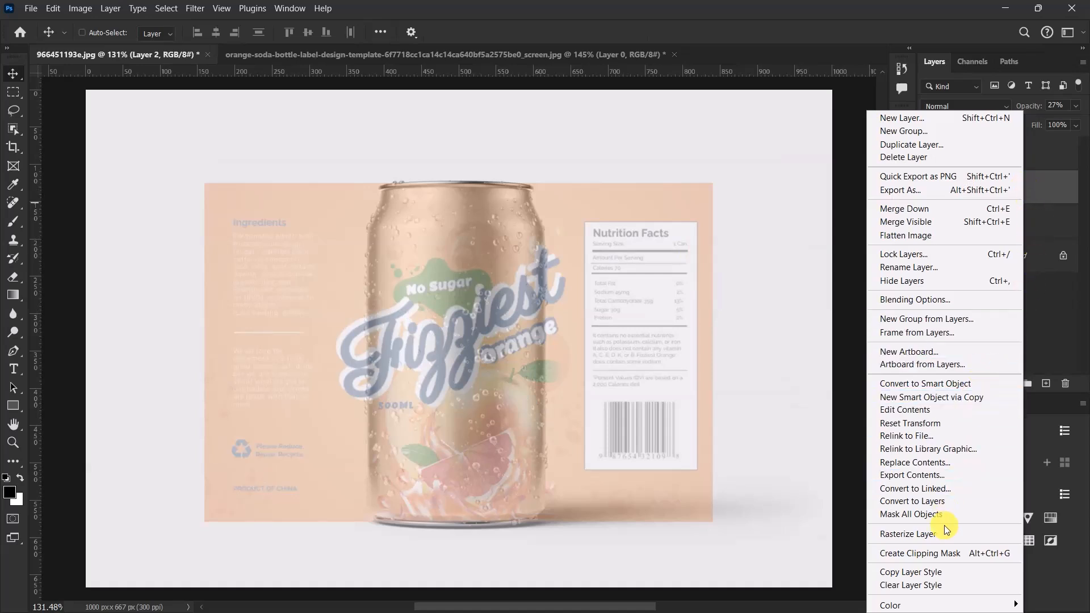
{"action": "left_click", "coordinate": [932, 554]}
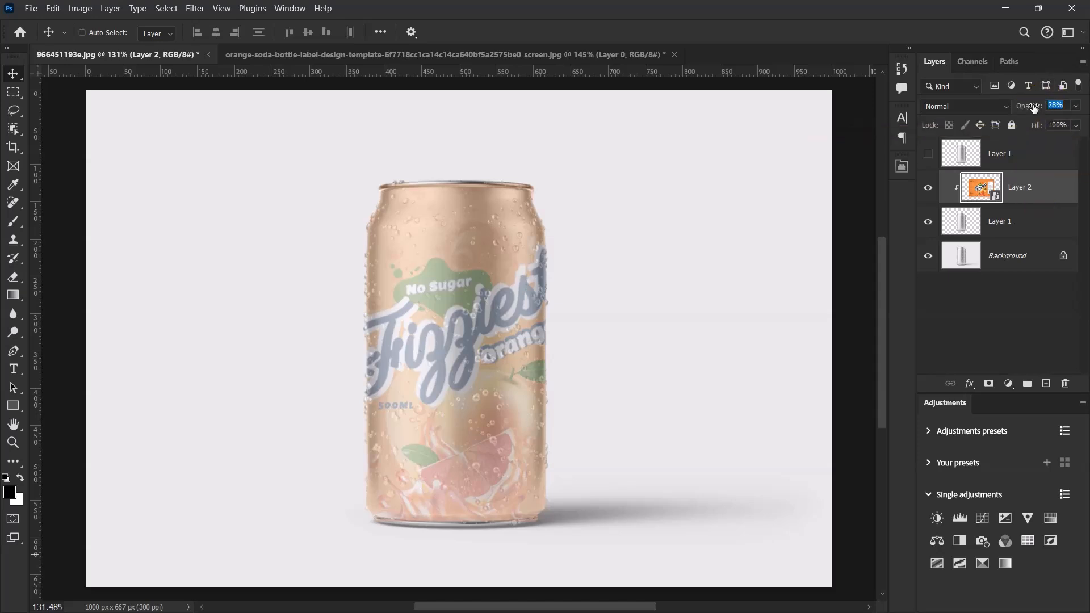
{"action": "left_click", "coordinate": [1085, 108]}
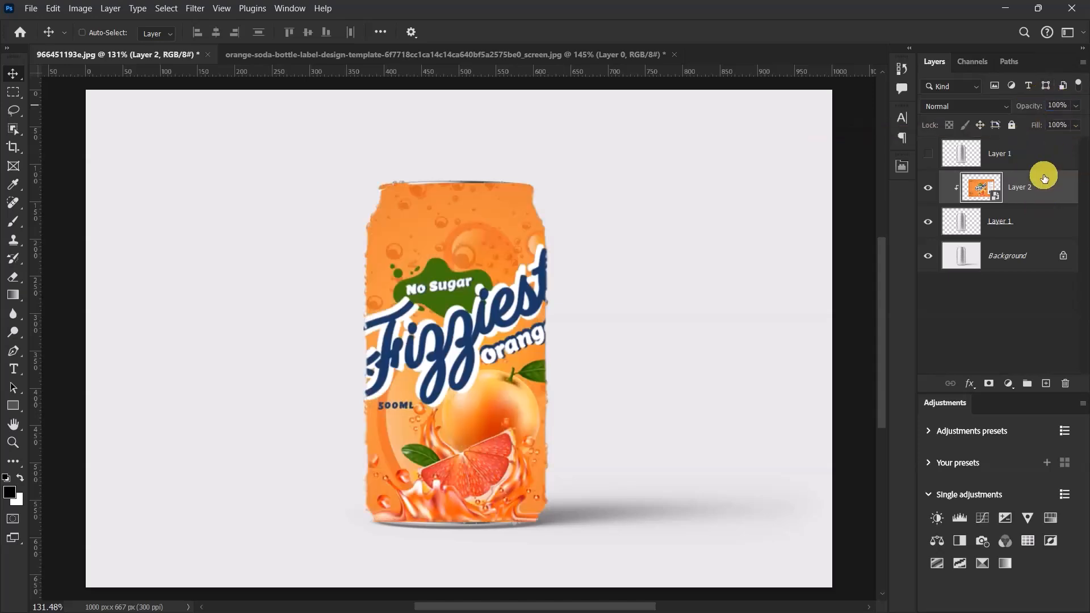
Show the uppermost can copy, set its blend mode to Linear Burn, and reduce its opacity to 30%
{"action": "left_click", "coordinate": [929, 154]}
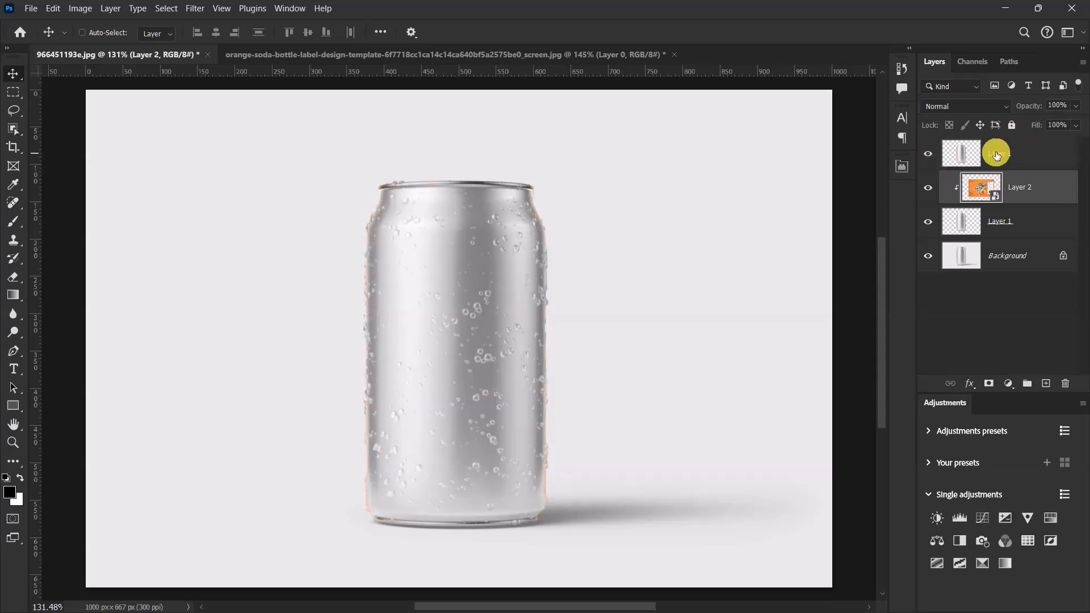
{"action": "left_click", "coordinate": [1017, 154]}
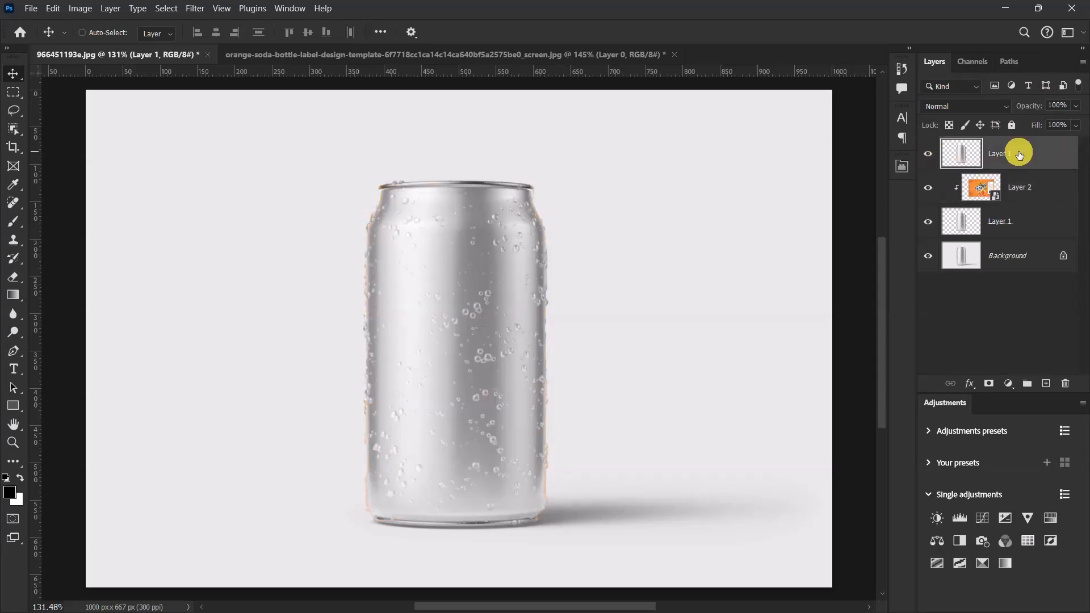
{"action": "left_click", "coordinate": [959, 102]}
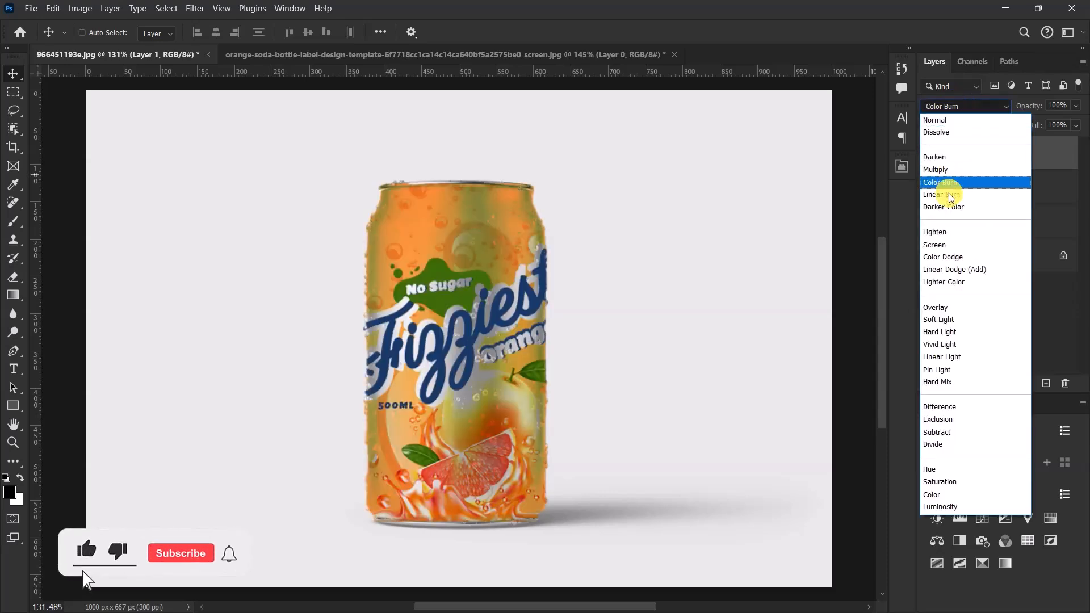
{"action": "left_click", "coordinate": [951, 196]}
{"action": "left_click", "coordinate": [951, 195], "text": "alt"}
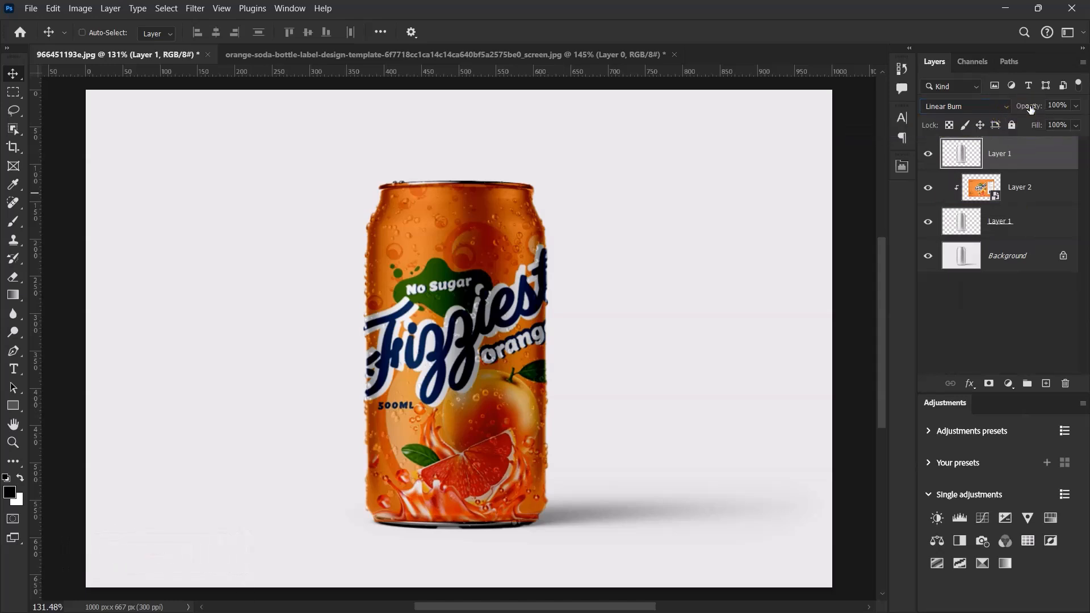
{"action": "left_click_drag", "start_coordinate": [1007, 112], "coordinate": [977, 119]}
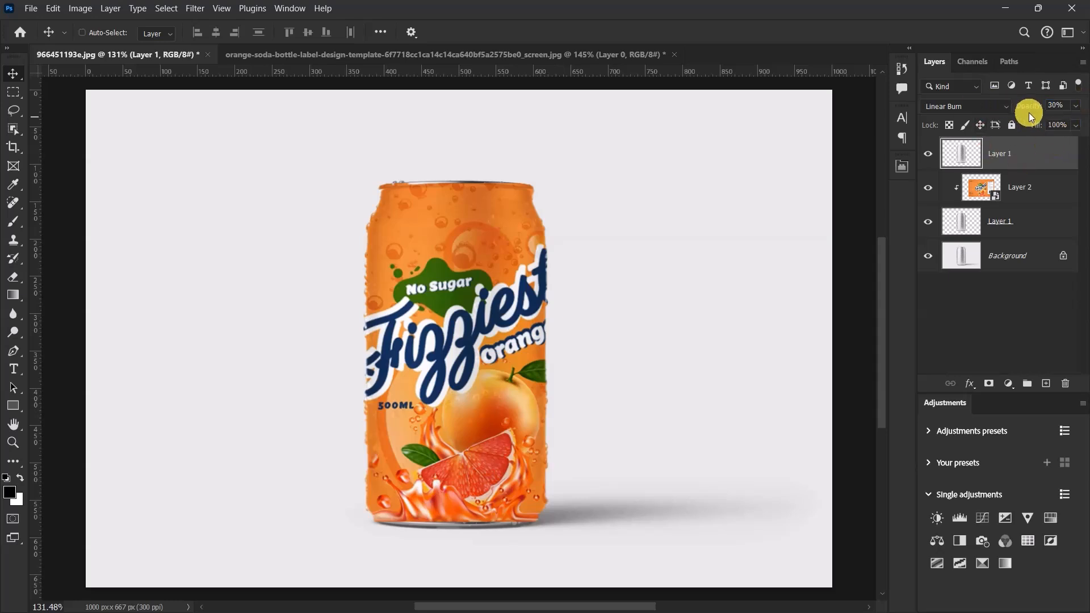
In the label artwork layer's blending options, split the Blend If Underlying Layer white slider to 175 / 255 and apply it
{"action": "left_click", "coordinate": [1033, 191]}
{"action": "left_click", "coordinate": [970, 385]}
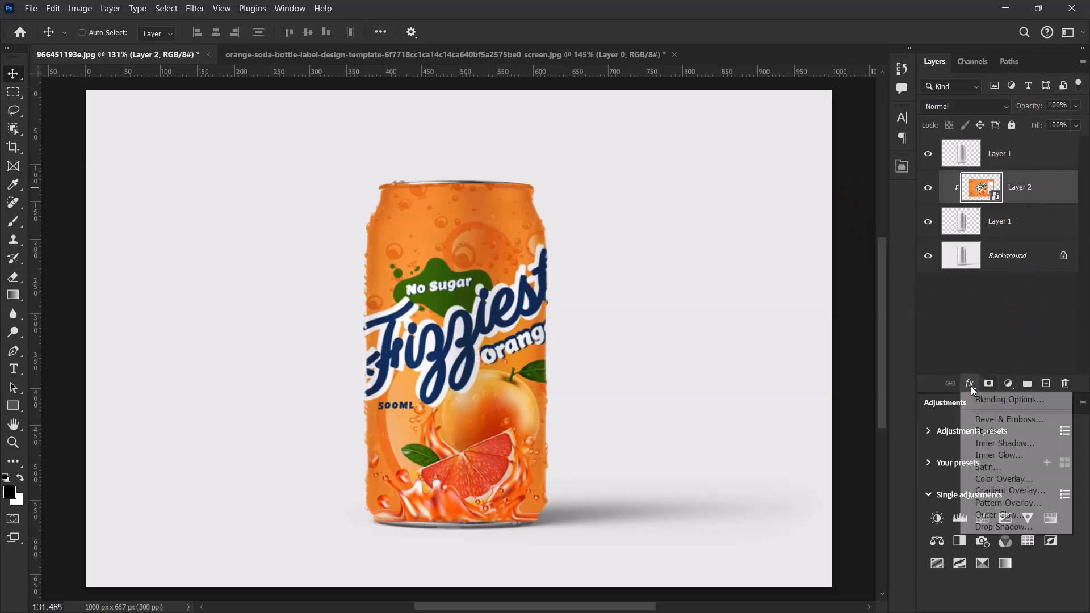
{"action": "left_click", "coordinate": [975, 400]}
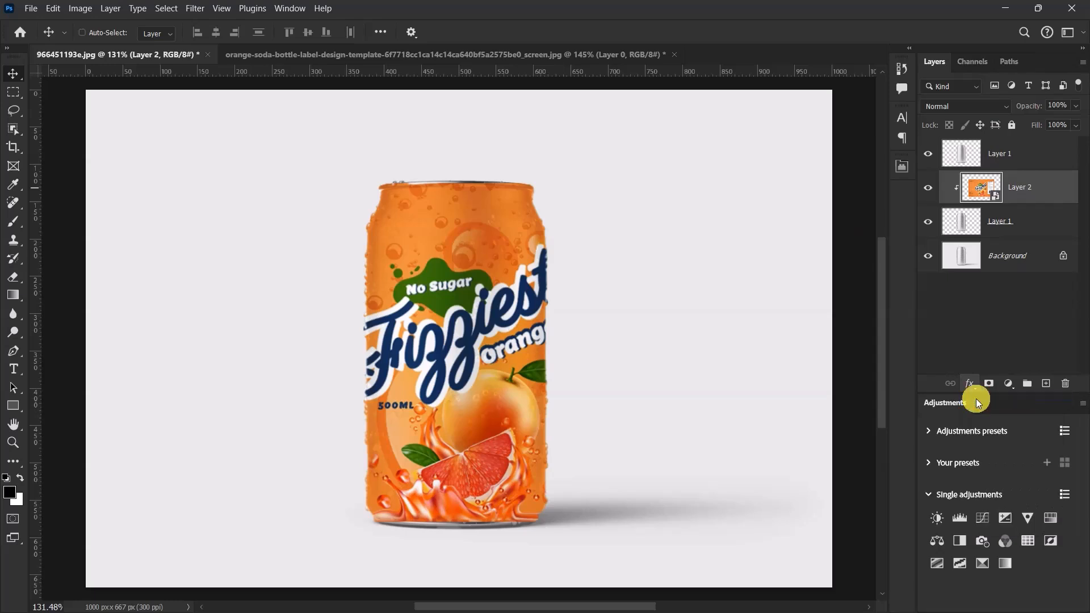
{"action": "left_click_drag", "start_coordinate": [400, 312], "coordinate": [303, 317]}
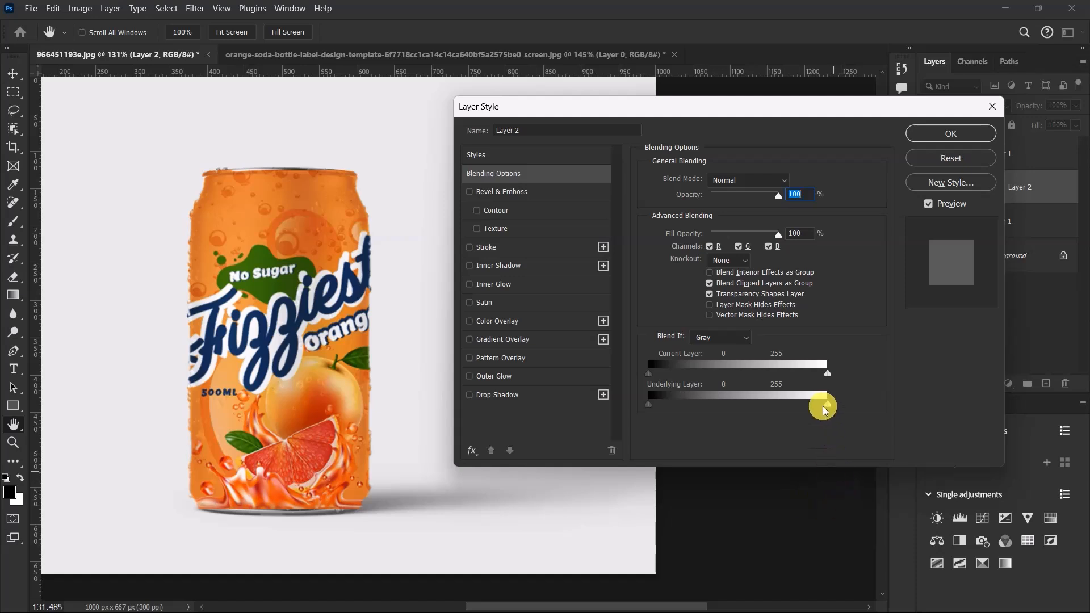
{"action": "left_click_drag", "start_coordinate": [828, 409], "coordinate": [781, 410]}
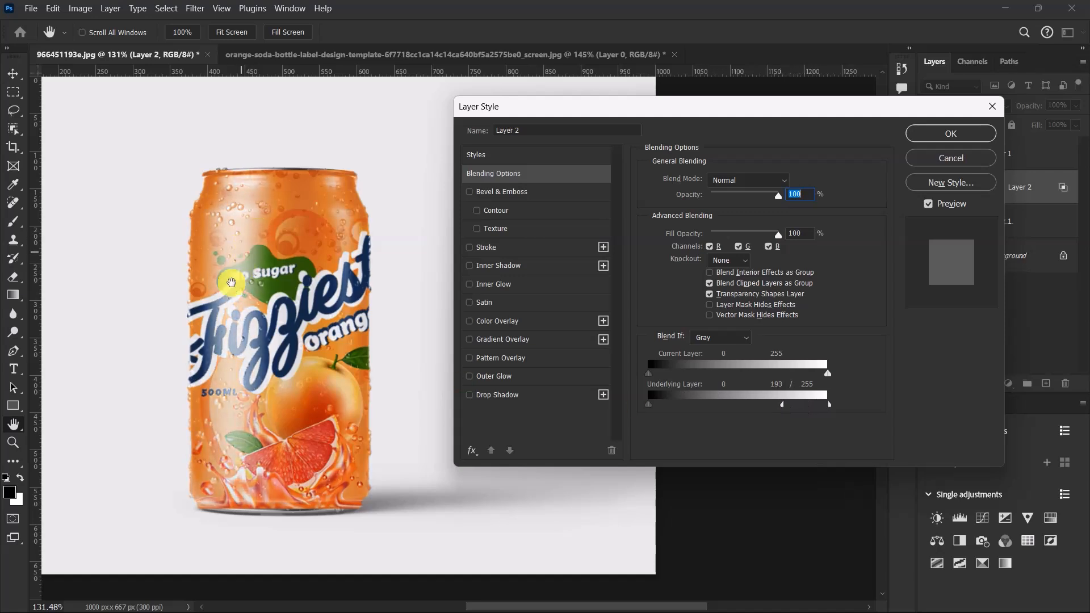
{"action": "left_click_drag", "start_coordinate": [784, 407], "coordinate": [827, 407]}
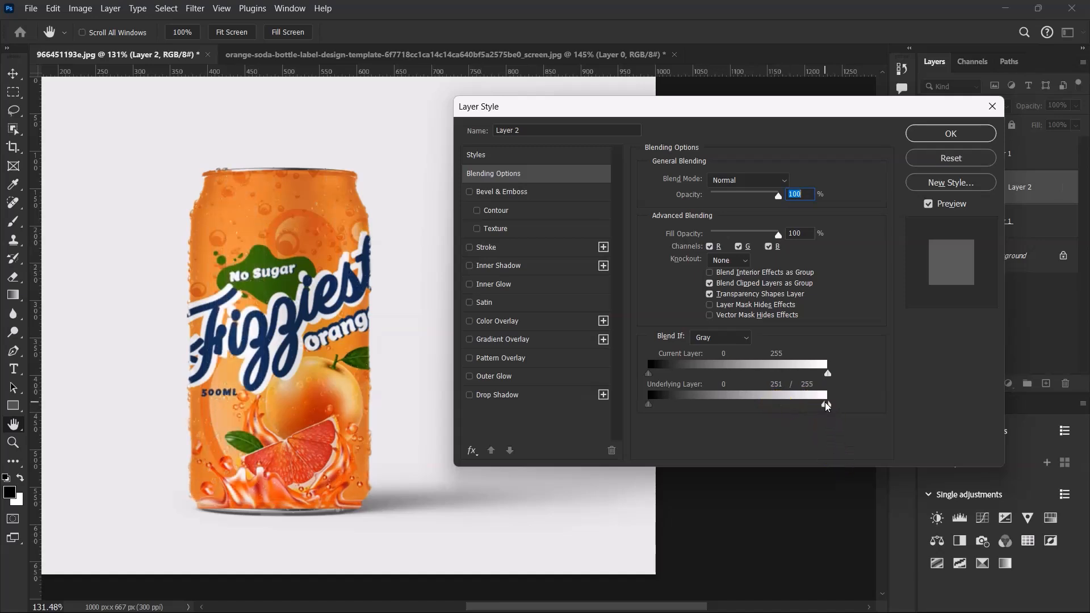
{"action": "left_click_drag", "start_coordinate": [826, 406], "coordinate": [777, 409]}
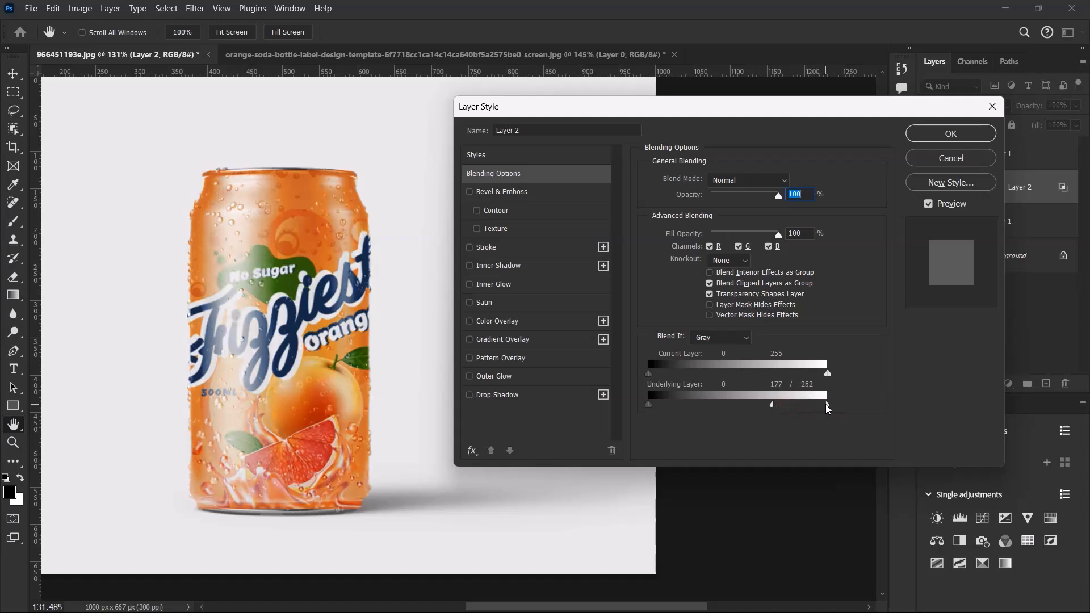
{"action": "left_click_drag", "start_coordinate": [772, 406], "coordinate": [771, 407]}
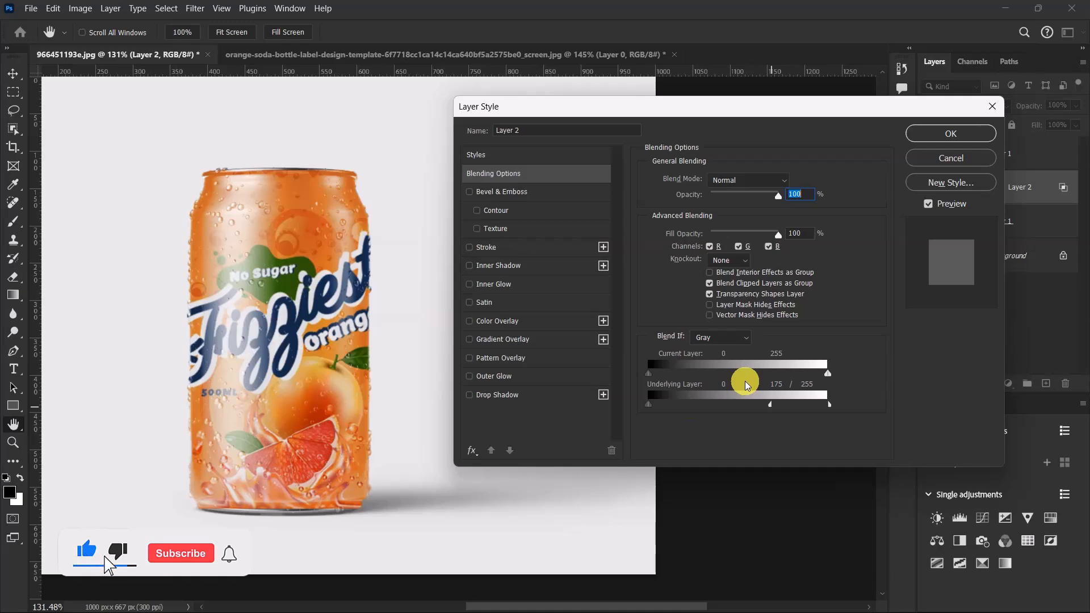
{"action": "left_click", "coordinate": [949, 134]}
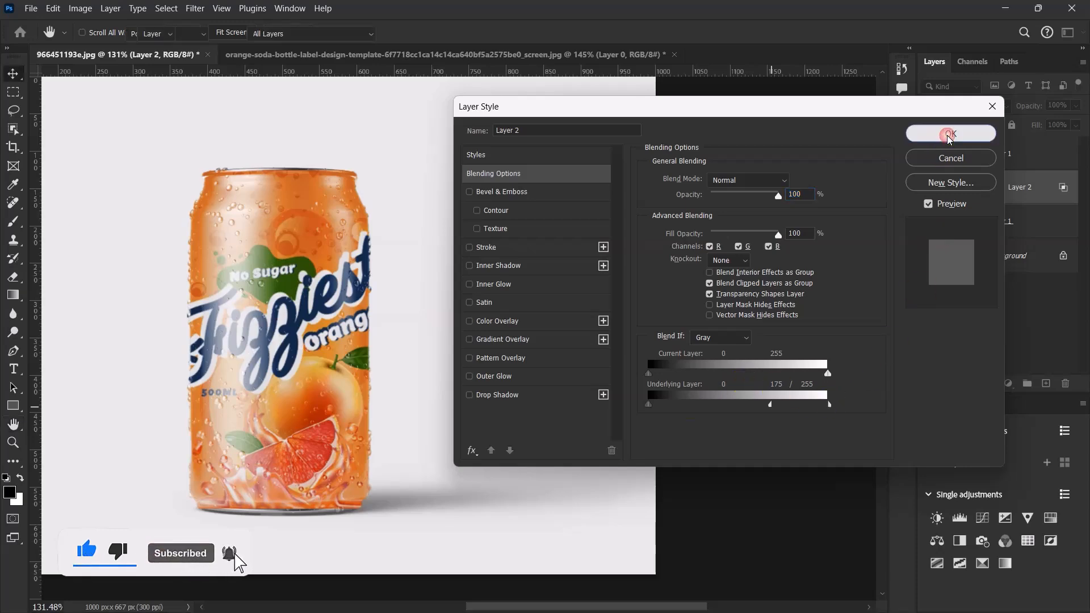
Hide the label artwork layer and add a layer mask to it
{"action": "scroll", "coordinate": [551, 300], "scroll_direction": "down", "scroll_amount": 3}
{"action": "scroll", "coordinate": [445, 243], "scroll_direction": "up", "scroll_amount": 8}
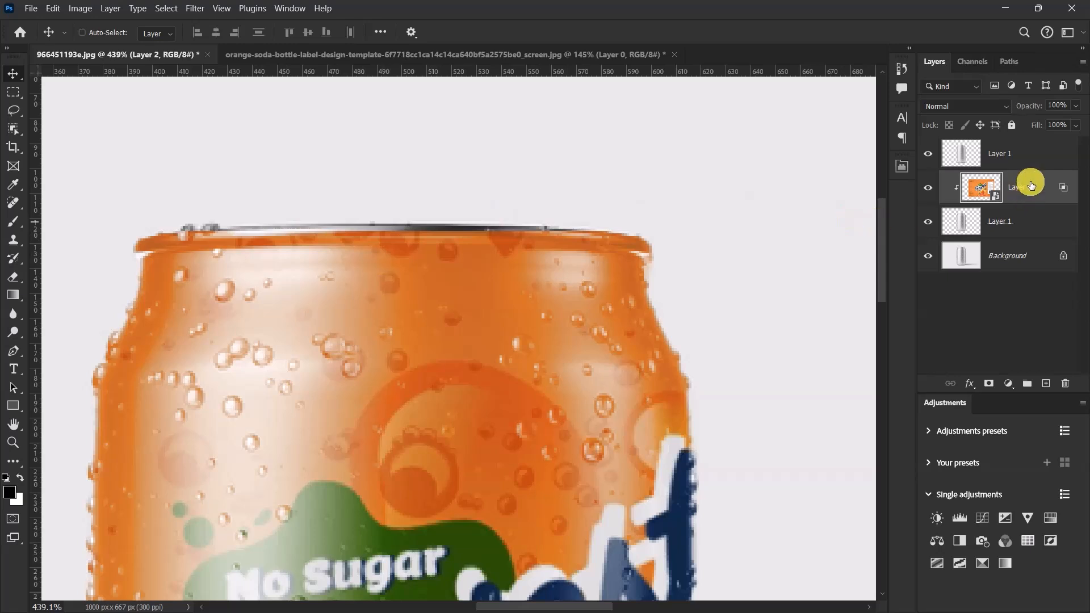
{"action": "left_click", "coordinate": [927, 188]}
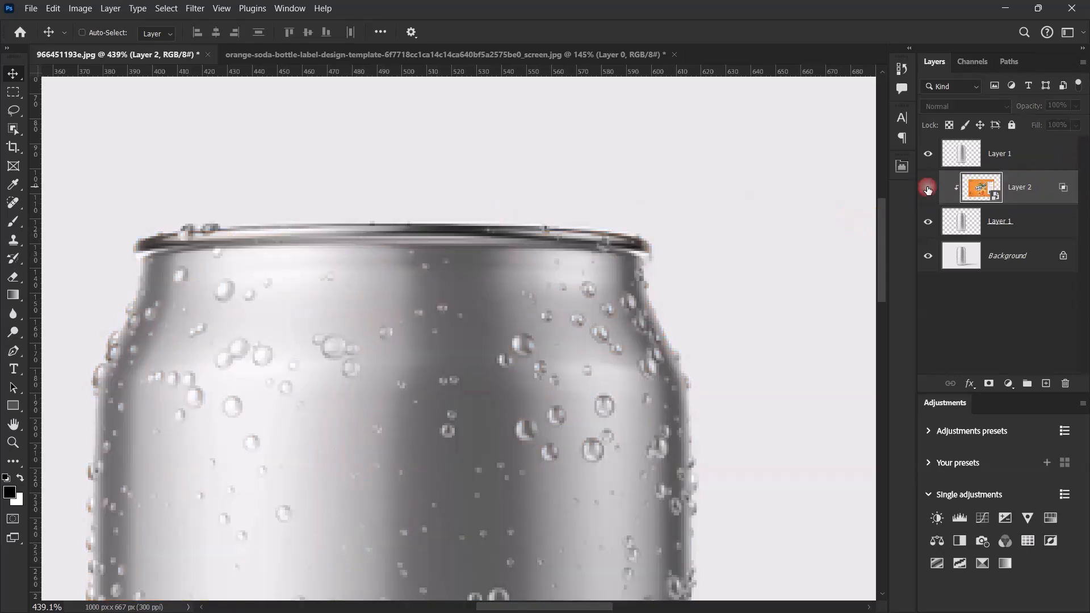
{"action": "left_click", "coordinate": [990, 385]}
{"action": "scroll", "coordinate": [696, 292], "scroll_direction": "down", "scroll_amount": 1}
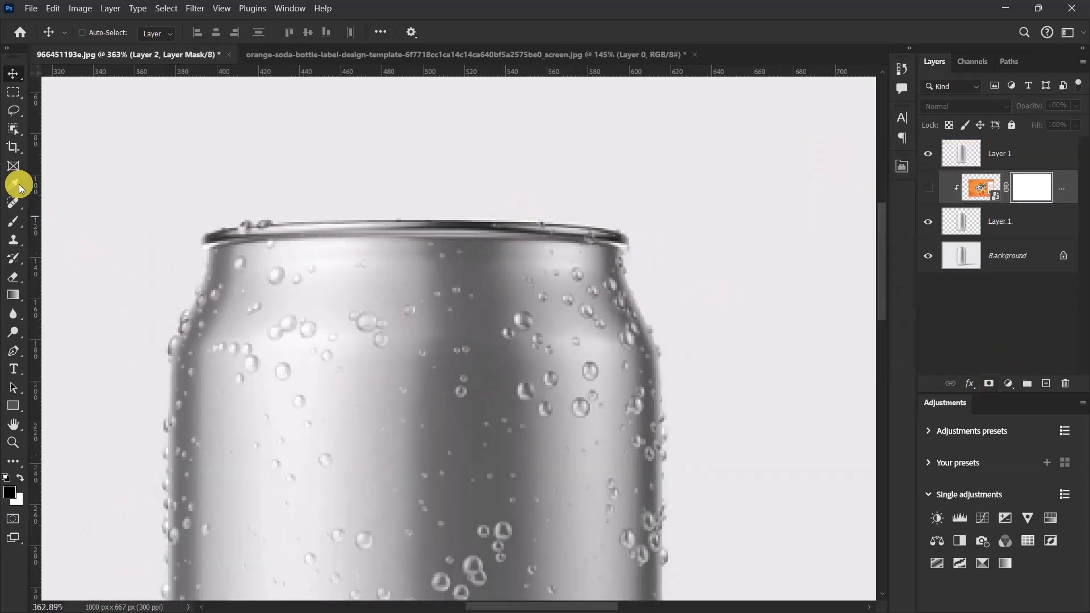
Trace a closed Pen path around the can's metal top rim, following its lower edge, and convert the path to a selection
{"action": "left_click", "coordinate": [14, 351]}
{"action": "scroll", "coordinate": [322, 268], "scroll_direction": "up", "scroll_amount": 2}
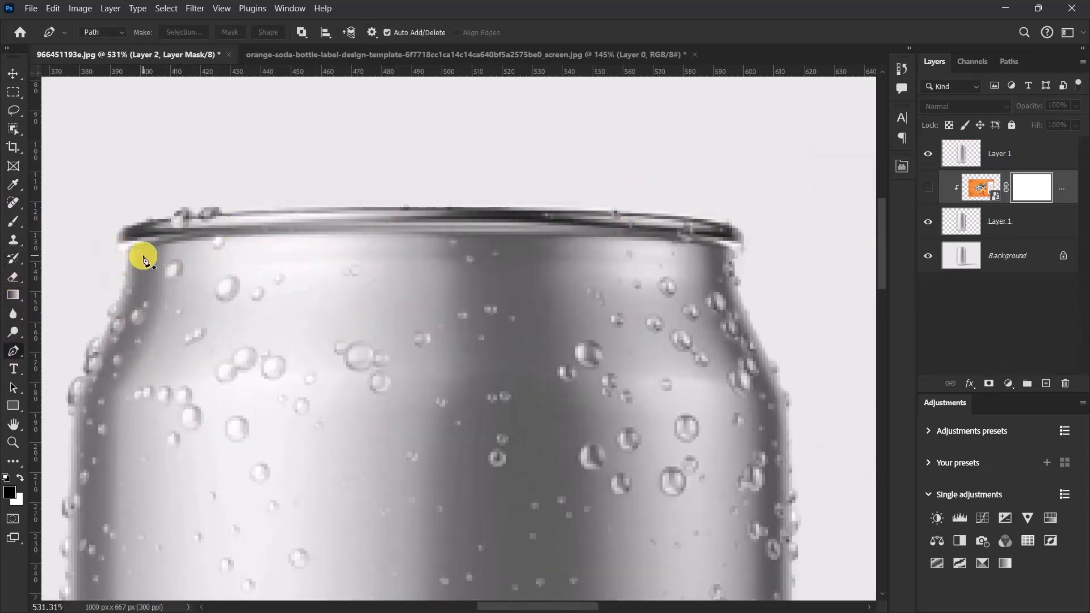
{"action": "scroll", "coordinate": [134, 254], "scroll_direction": "up", "scroll_amount": 2}
{"action": "left_click", "coordinate": [109, 256]}
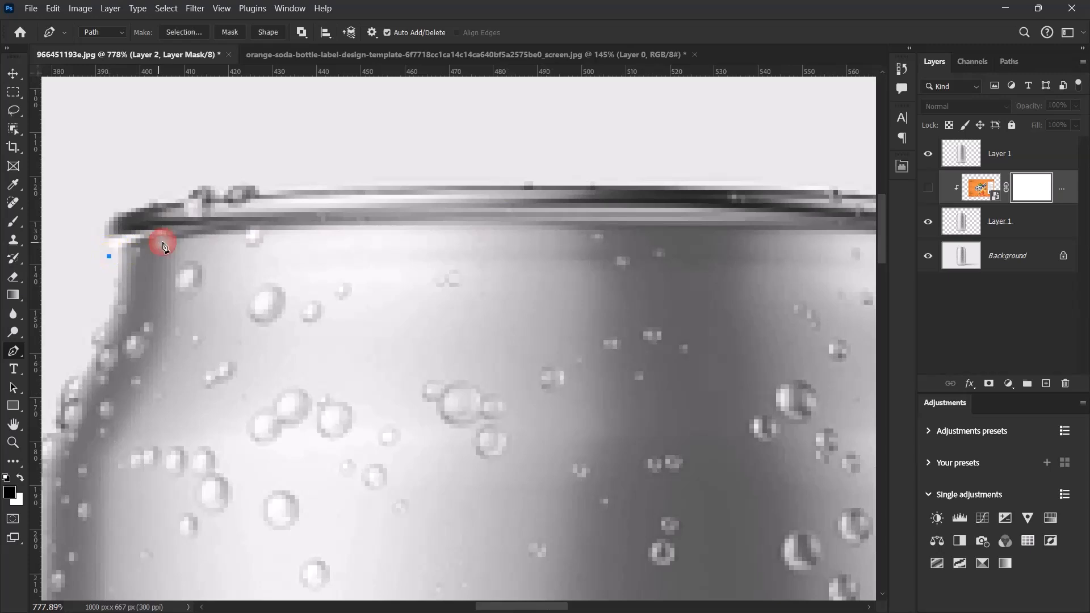
{"action": "left_click", "coordinate": [254, 229]}
{"action": "left_click_drag", "start_coordinate": [353, 225], "coordinate": [361, 229]}
{"action": "scroll", "coordinate": [214, 211], "scroll_direction": "down", "scroll_amount": 2}
{"action": "left_click_drag", "start_coordinate": [612, 223], "coordinate": [671, 225]}
{"action": "left_click", "coordinate": [726, 243]}
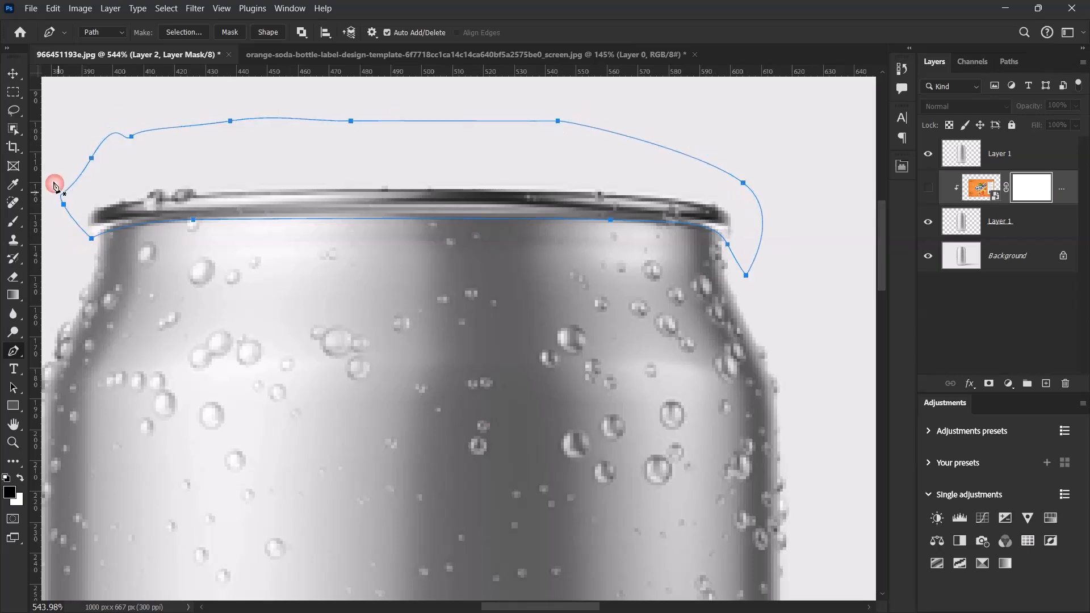
{"action": "left_click", "coordinate": [13, 74]}
{"action": "key", "text": "ctrl"}
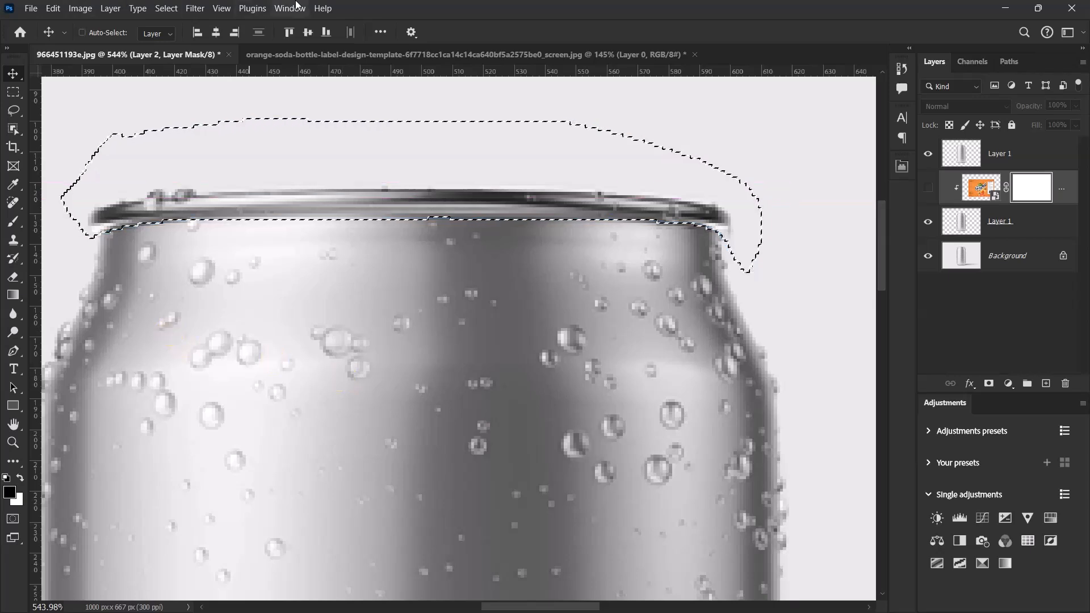
Show the label artwork and paint its mask black over the selected top rim with a 70 px brush at 100% opacity, then deselect
{"action": "left_click", "coordinate": [927, 188]}
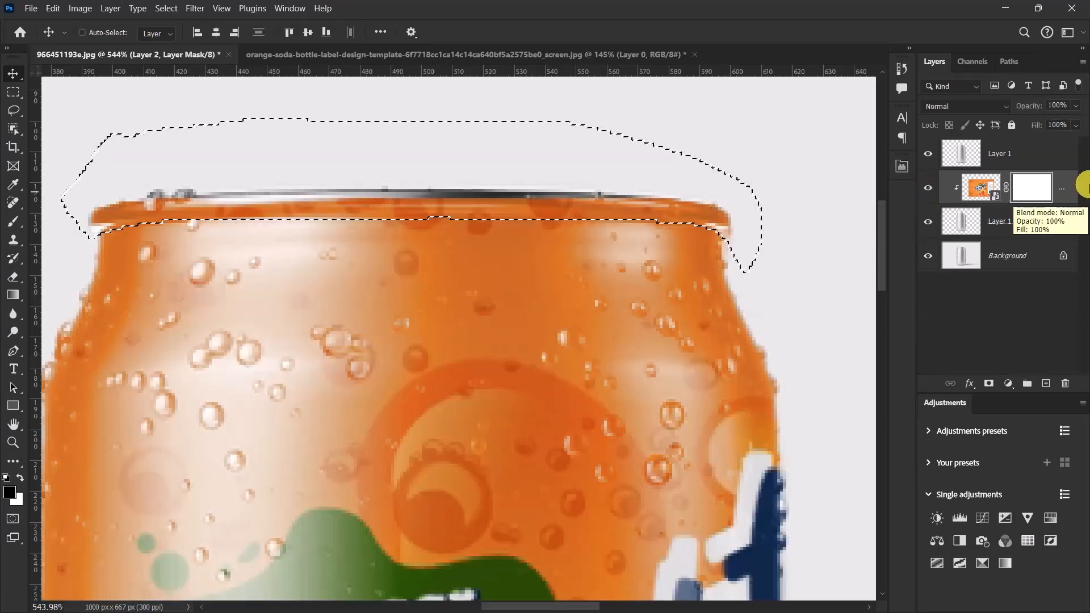
{"action": "left_click", "coordinate": [1030, 190]}
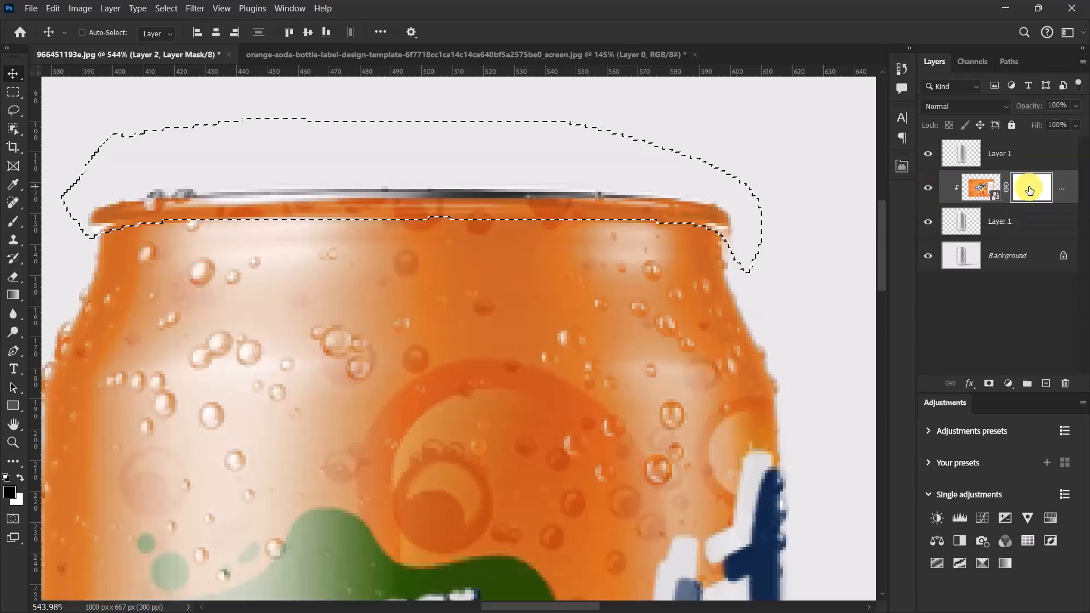
{"action": "left_click", "coordinate": [13, 221]}
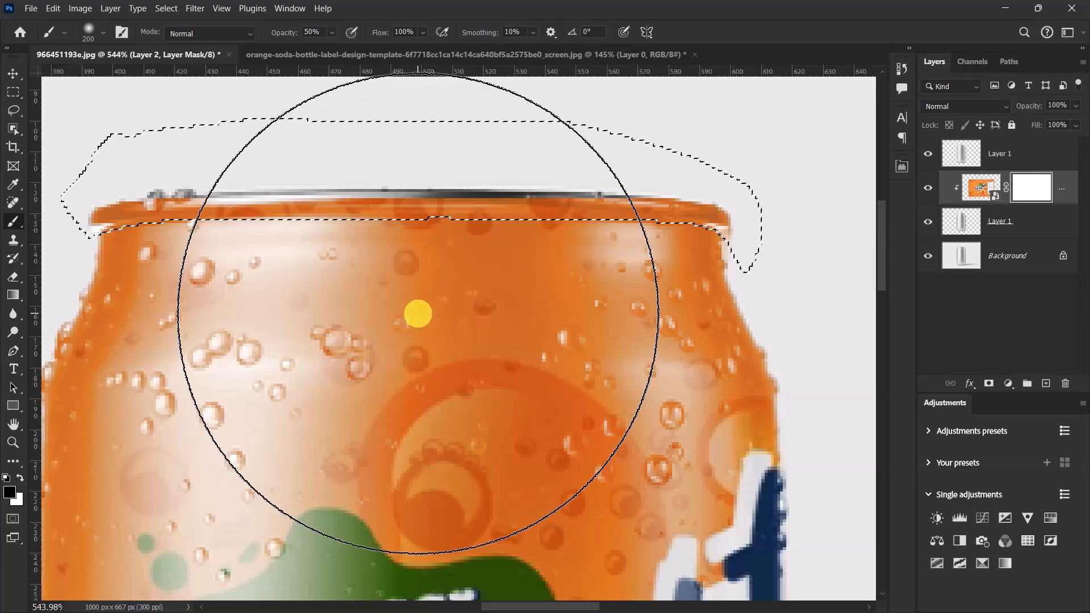
{"action": "key", "text": "bracketleft"}
{"action": "key", "text": "bracketleft"}
{"action": "key", "text": "bracketleft"}
{"action": "key", "text": "bracketleft"}
{"action": "key", "text": "bracketleft"}
{"action": "key", "text": "bracketleft"}
{"action": "key", "text": "bracketleft"}
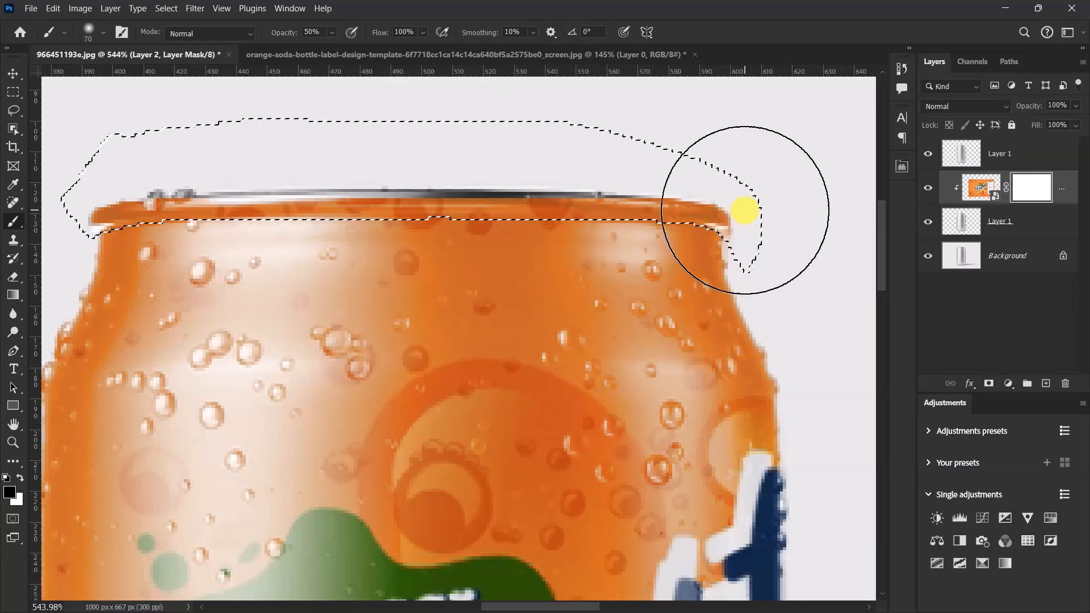
{"action": "mouse_move", "coordinate": [522, 208]}
{"action": "left_mouse_down"}
{"action": "mouse_move", "coordinate": [155, 212]}
{"action": "mouse_move", "coordinate": [334, 210]}
{"action": "left_mouse_up"}
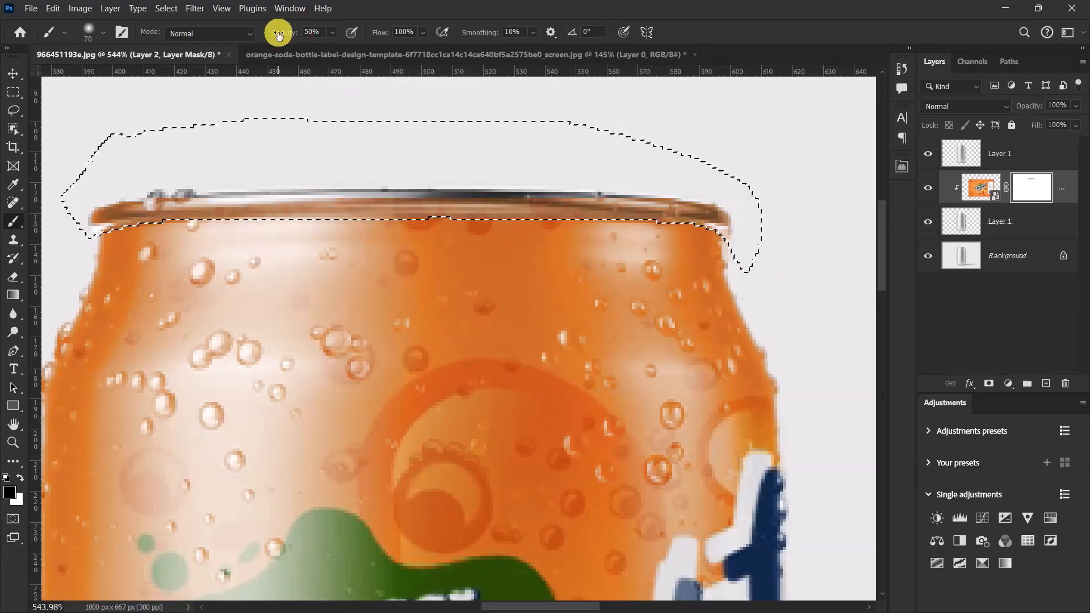
{"action": "mouse_move", "coordinate": [721, 182]}
{"action": "left_mouse_down"}
{"action": "mouse_move", "coordinate": [742, 219]}
{"action": "mouse_move", "coordinate": [620, 191]}
{"action": "mouse_move", "coordinate": [151, 204]}
{"action": "mouse_move", "coordinate": [90, 218]}
{"action": "mouse_move", "coordinate": [392, 190]}
{"action": "mouse_move", "coordinate": [740, 197]}
{"action": "left_mouse_up"}
{"action": "key", "text": "v"}
{"action": "left_click_drag", "start_coordinate": [327, 255], "coordinate": [332, 263]}
{"action": "key", "text": "ctrl+d"}
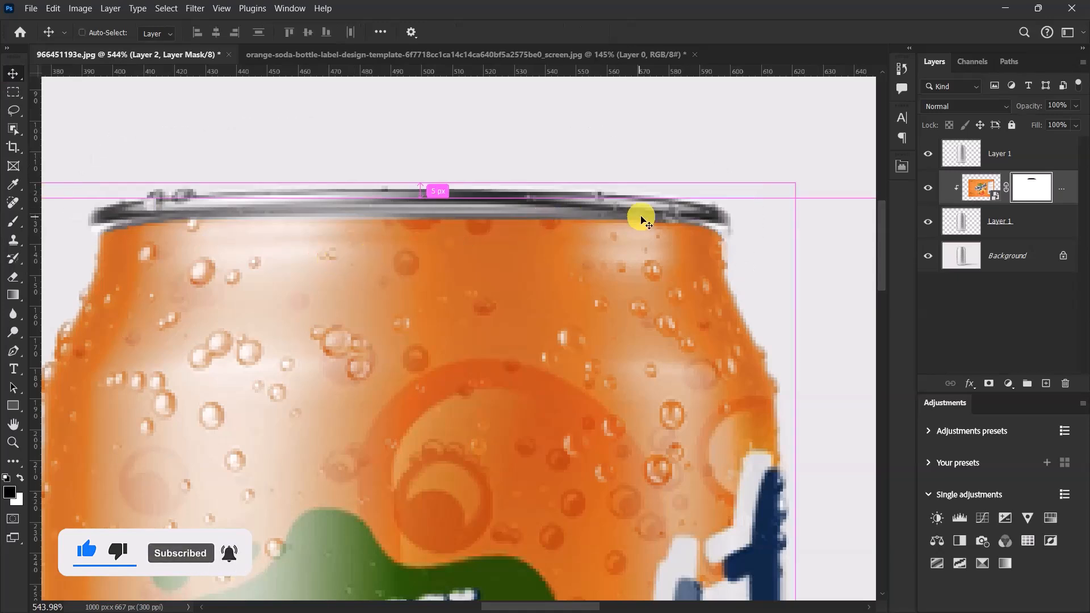
Hide the label artwork layer to expose the bare metal at the can's base
{"action": "scroll", "coordinate": [633, 220], "scroll_direction": "down", "scroll_amount": 5}
{"action": "scroll", "coordinate": [596, 345], "scroll_direction": "up", "scroll_amount": 2}
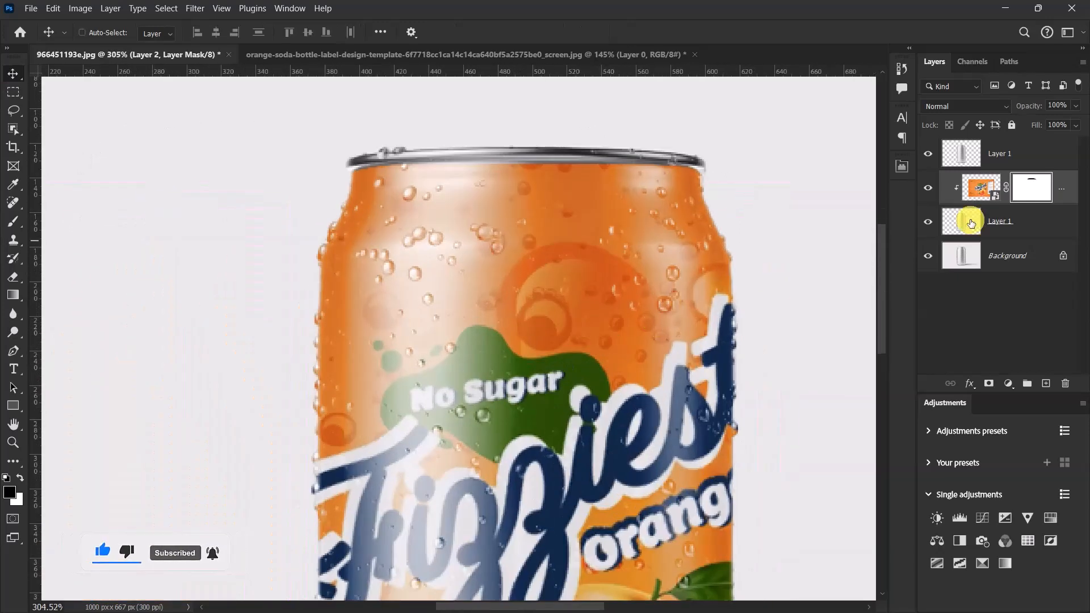
{"action": "left_click", "coordinate": [928, 189]}
{"action": "left_click_drag", "start_coordinate": [879, 254], "coordinate": [875, 410]}
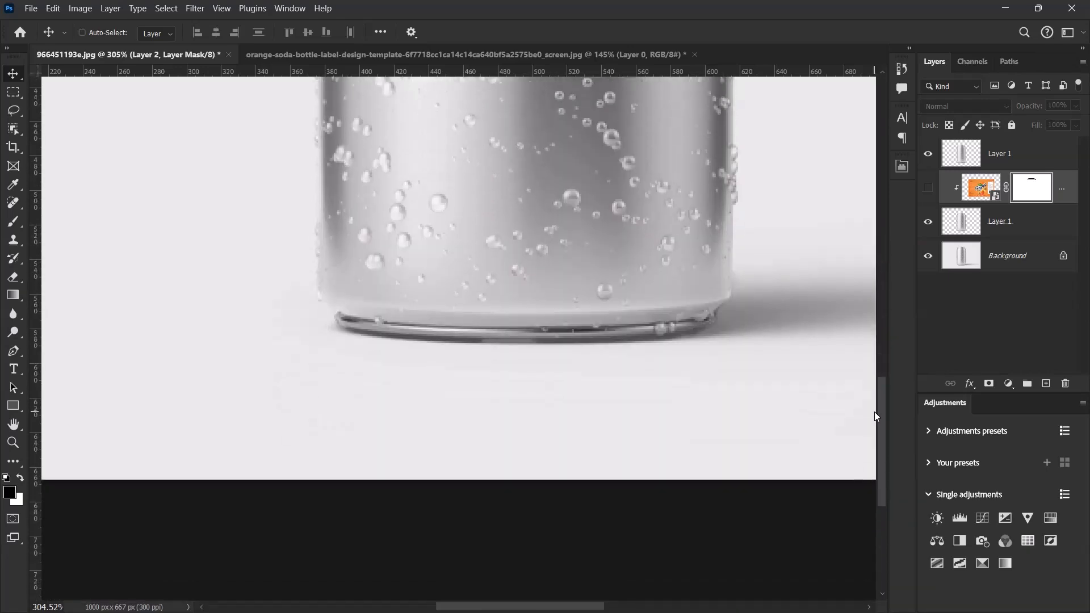
{"action": "scroll", "coordinate": [638, 316], "scroll_direction": "up", "scroll_amount": 3}
{"action": "scroll", "coordinate": [142, 318], "scroll_direction": "up", "scroll_amount": 1}
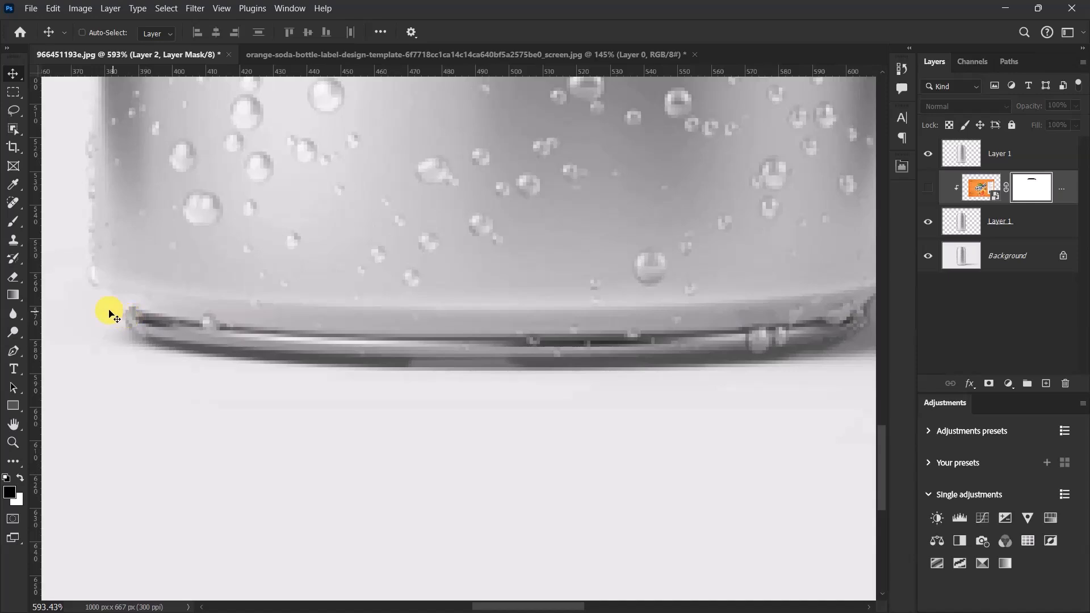
Trace a closed Pen path around the can's metal base rim, following its upper edge, and convert the path to a selection
{"action": "key", "text": "p"}
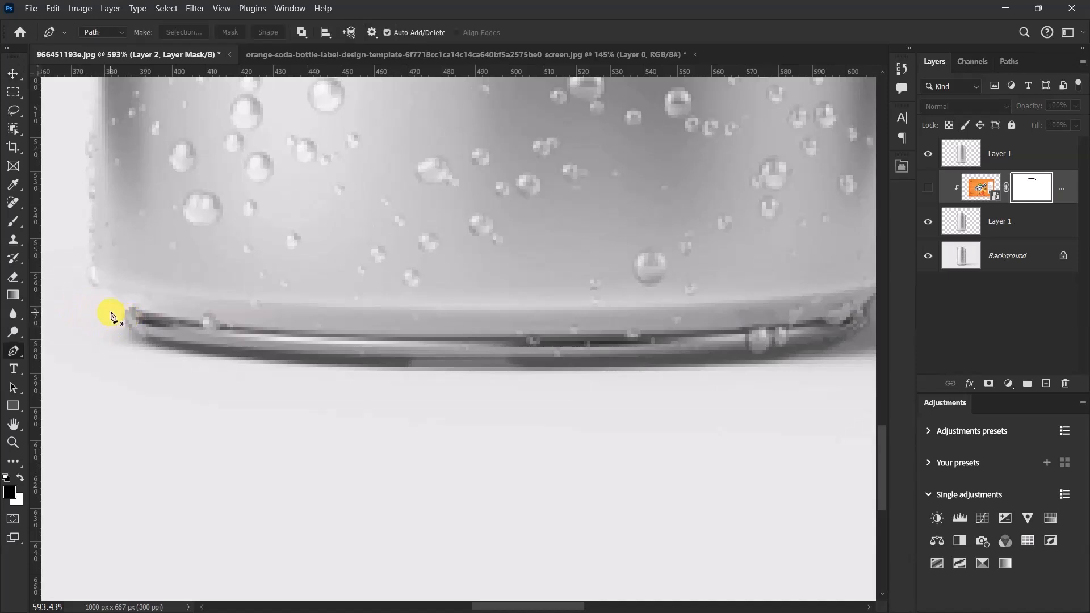
{"action": "scroll", "coordinate": [120, 315], "scroll_direction": "up", "scroll_amount": 1}
{"action": "left_click", "coordinate": [110, 301]}
{"action": "left_click_drag", "start_coordinate": [139, 306], "coordinate": [144, 309]}
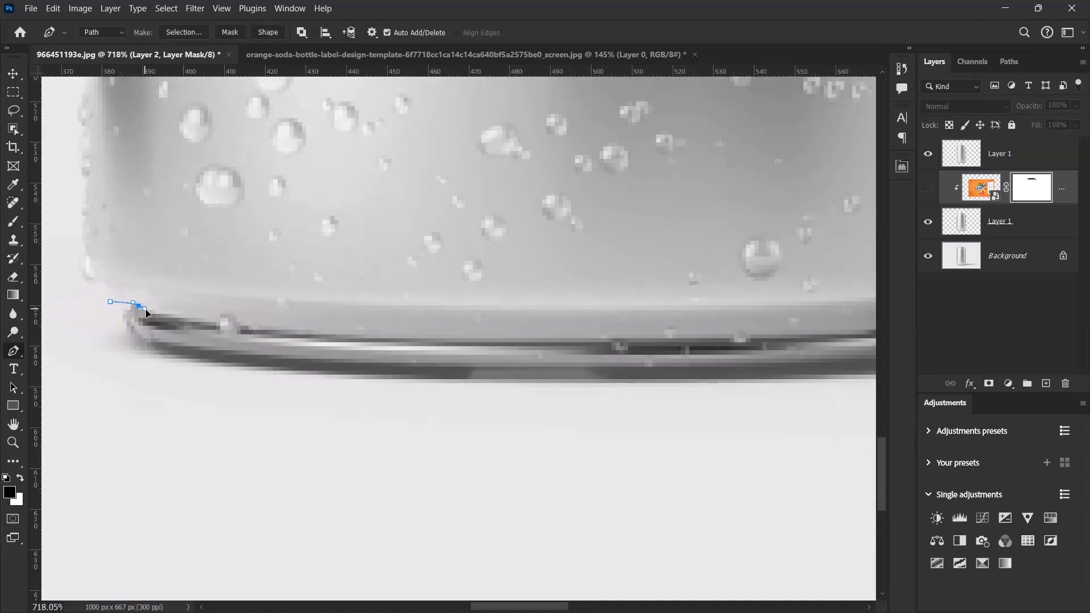
{"action": "left_click_drag", "start_coordinate": [290, 329], "coordinate": [411, 340]}
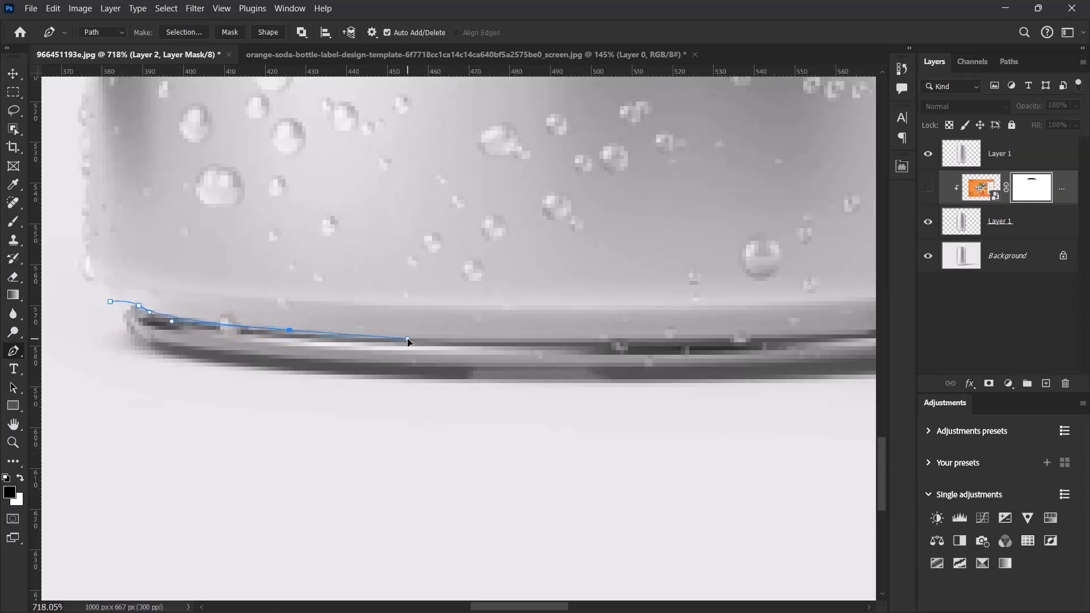
{"action": "scroll", "coordinate": [252, 327], "scroll_direction": "down", "scroll_amount": 4}
{"action": "scroll", "coordinate": [452, 342], "scroll_direction": "up", "scroll_amount": 2}
{"action": "left_click_drag", "start_coordinate": [601, 324], "coordinate": [709, 343]}
{"action": "left_click_drag", "start_coordinate": [670, 406], "coordinate": [608, 440]}
{"action": "left_click_drag", "start_coordinate": [519, 443], "coordinate": [438, 445]}
{"action": "left_click_drag", "start_coordinate": [316, 423], "coordinate": [207, 401]}
{"action": "left_click_drag", "start_coordinate": [106, 383], "coordinate": [92, 379]}
{"action": "left_click", "coordinate": [58, 300]}
{"action": "left_click_drag", "start_coordinate": [58, 300], "coordinate": [58, 307]}
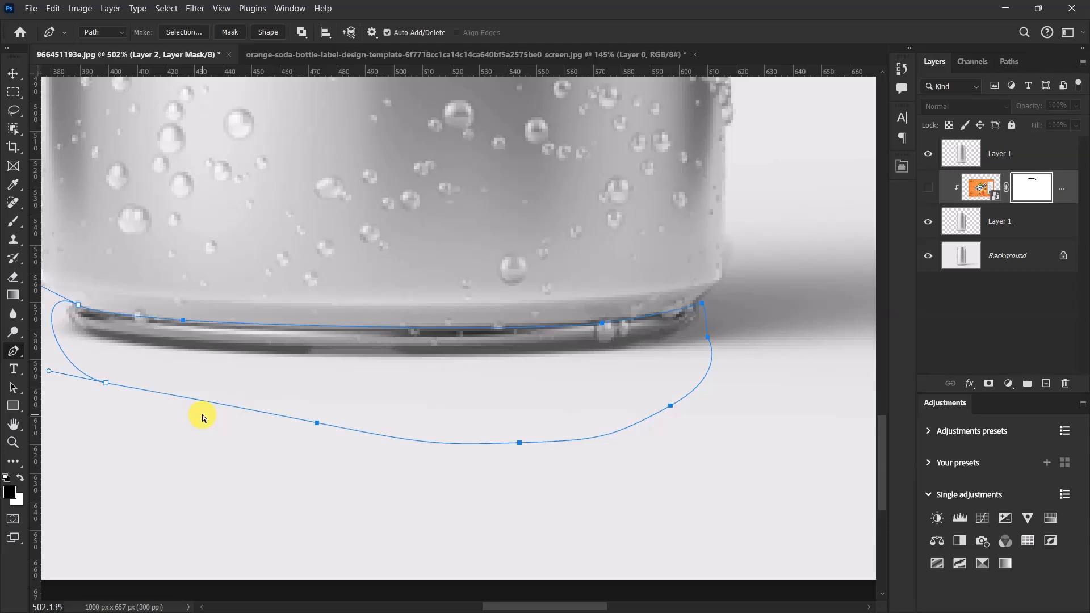
{"action": "key", "text": "ctrl+Return"}
Show the label artwork, paint its mask black over the selected base rim with the 70 px brush, and deselect
{"action": "scroll", "coordinate": [391, 313], "scroll_direction": "down", "scroll_amount": 5}
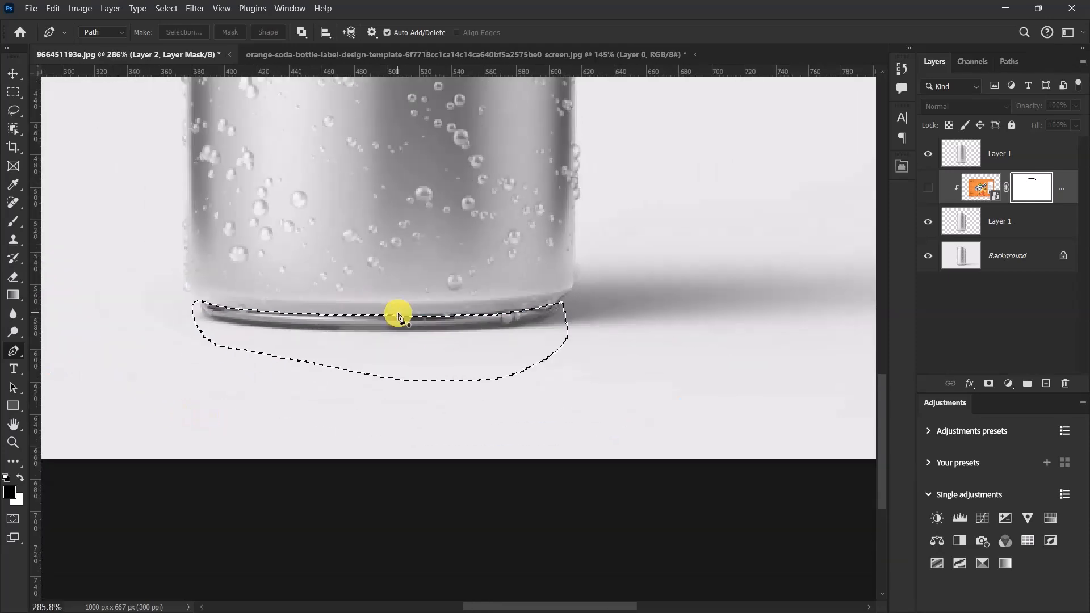
{"action": "scroll", "coordinate": [398, 315], "scroll_direction": "down", "scroll_amount": 1}
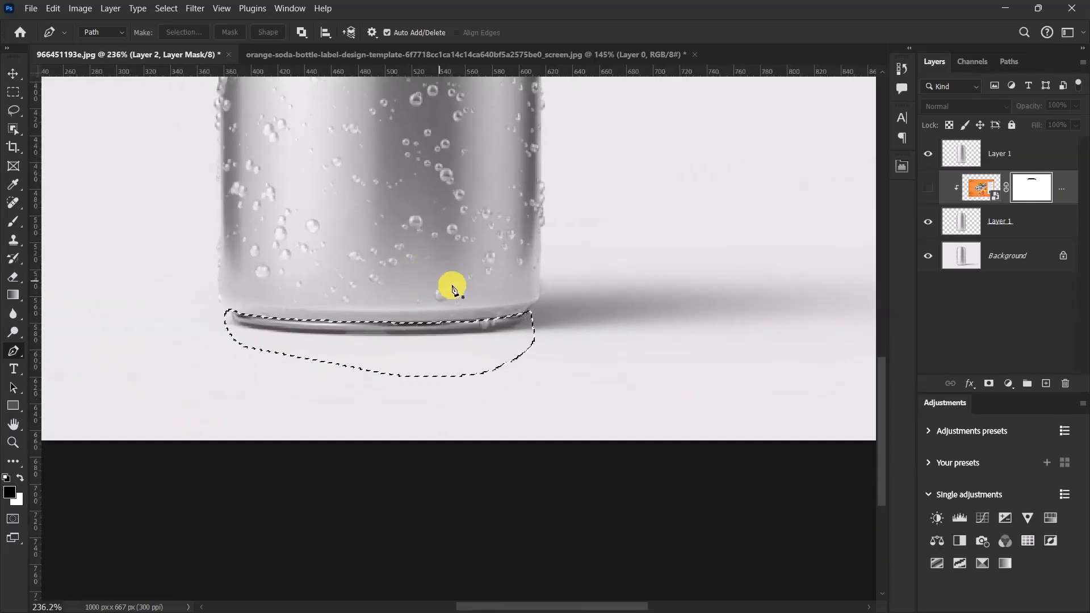
{"action": "left_click", "coordinate": [928, 189]}
{"action": "scroll", "coordinate": [554, 414], "scroll_direction": "down", "scroll_amount": 2}
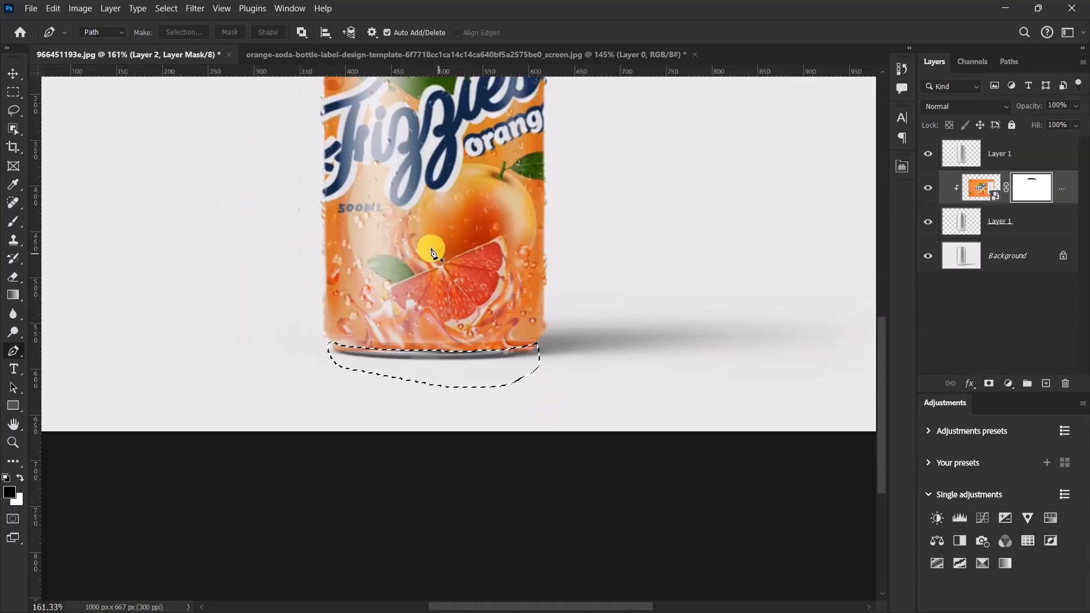
{"action": "scroll", "coordinate": [465, 284], "scroll_direction": "up", "scroll_amount": 4}
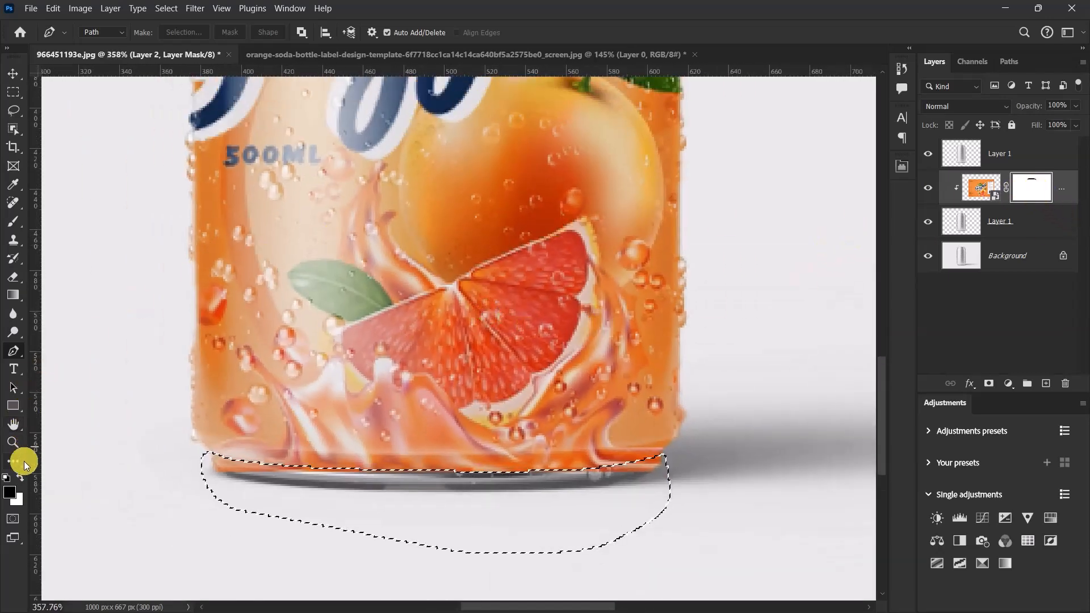
{"action": "left_click", "coordinate": [10, 224]}
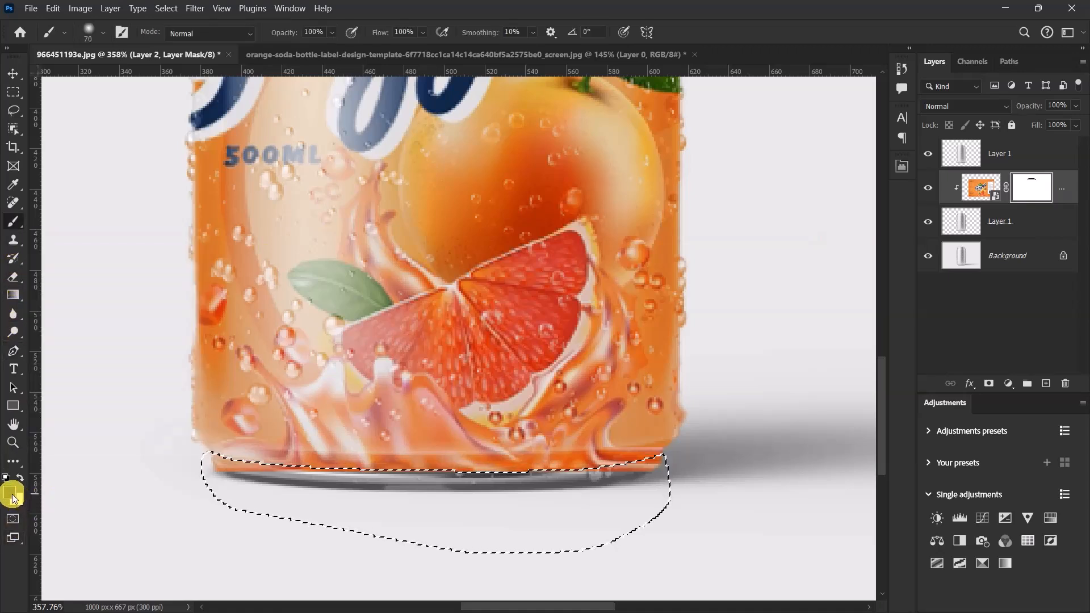
{"action": "mouse_move", "coordinate": [212, 467]}
{"action": "left_mouse_down"}
{"action": "mouse_move", "coordinate": [689, 450]}
{"action": "mouse_move", "coordinate": [206, 474]}
{"action": "mouse_move", "coordinate": [594, 481]}
{"action": "left_mouse_up"}
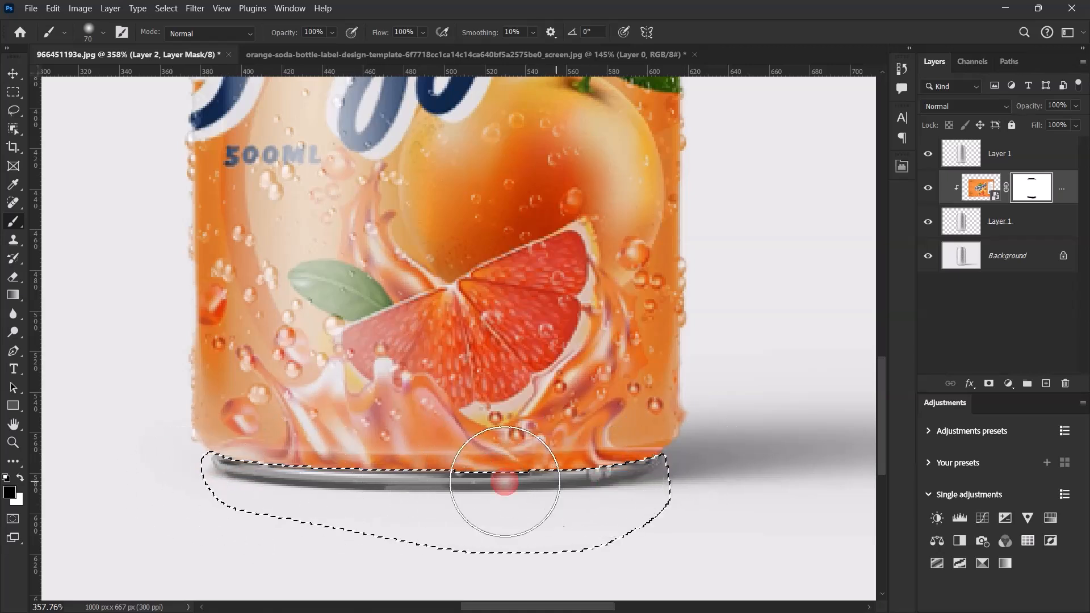
{"action": "left_click", "coordinate": [13, 74]}
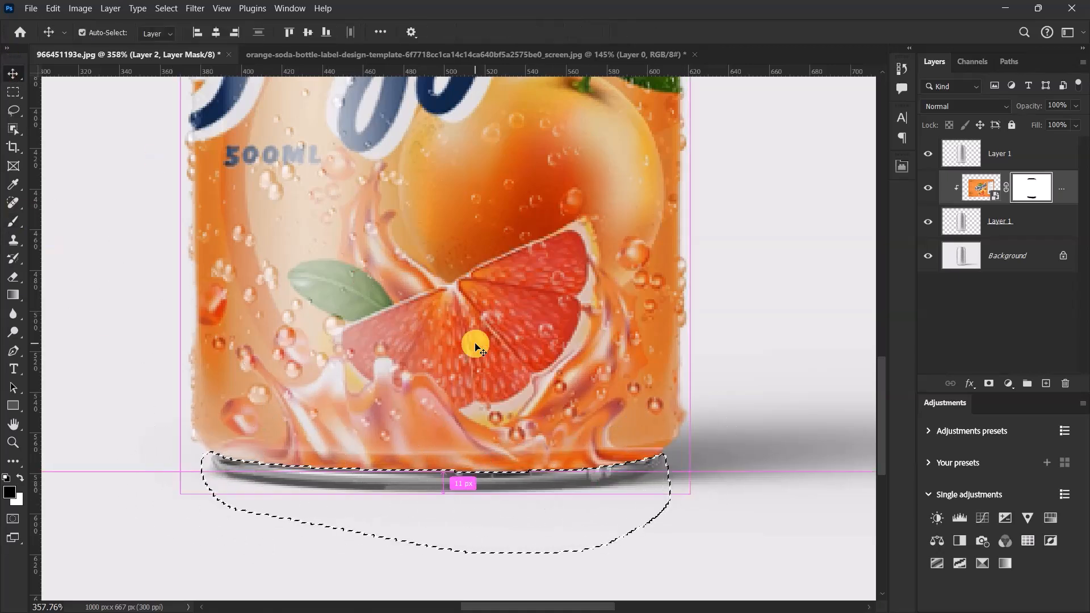
{"action": "key", "text": "ctrl+d"}
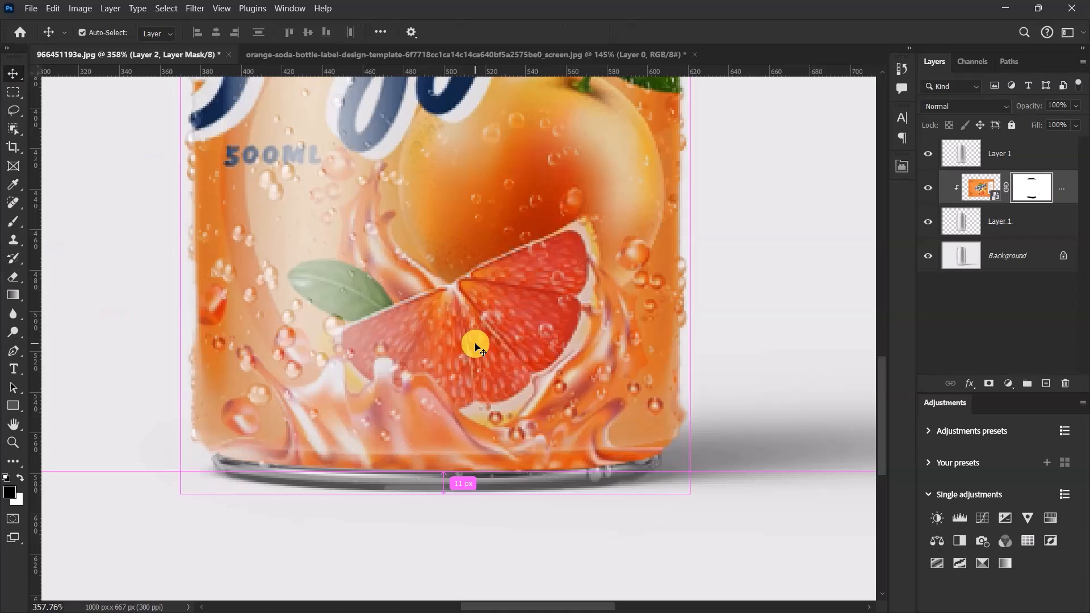
{"action": "key", "text": "ctrl+0"}
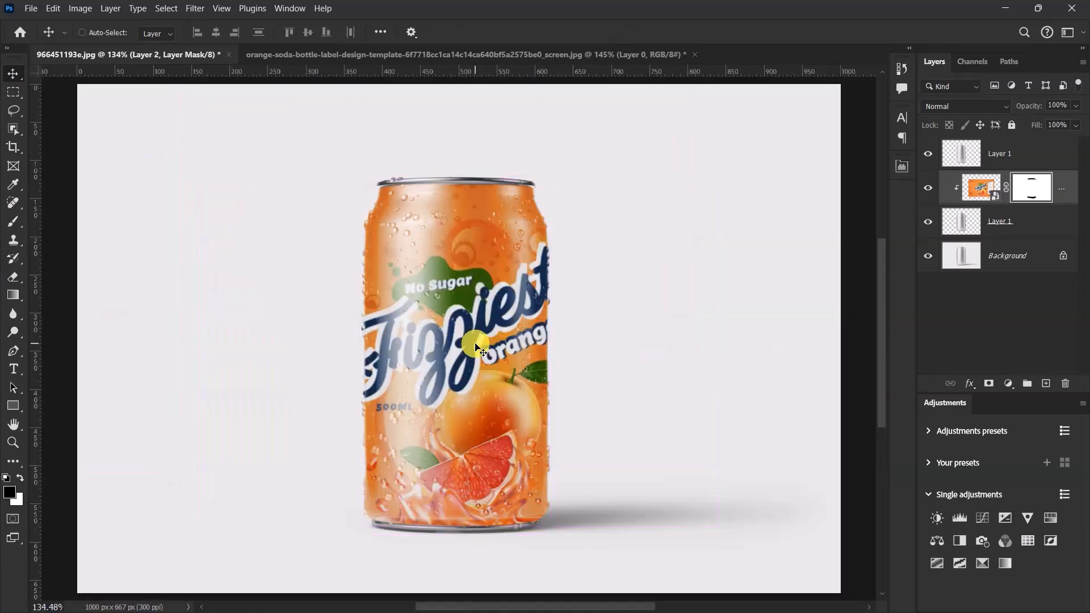